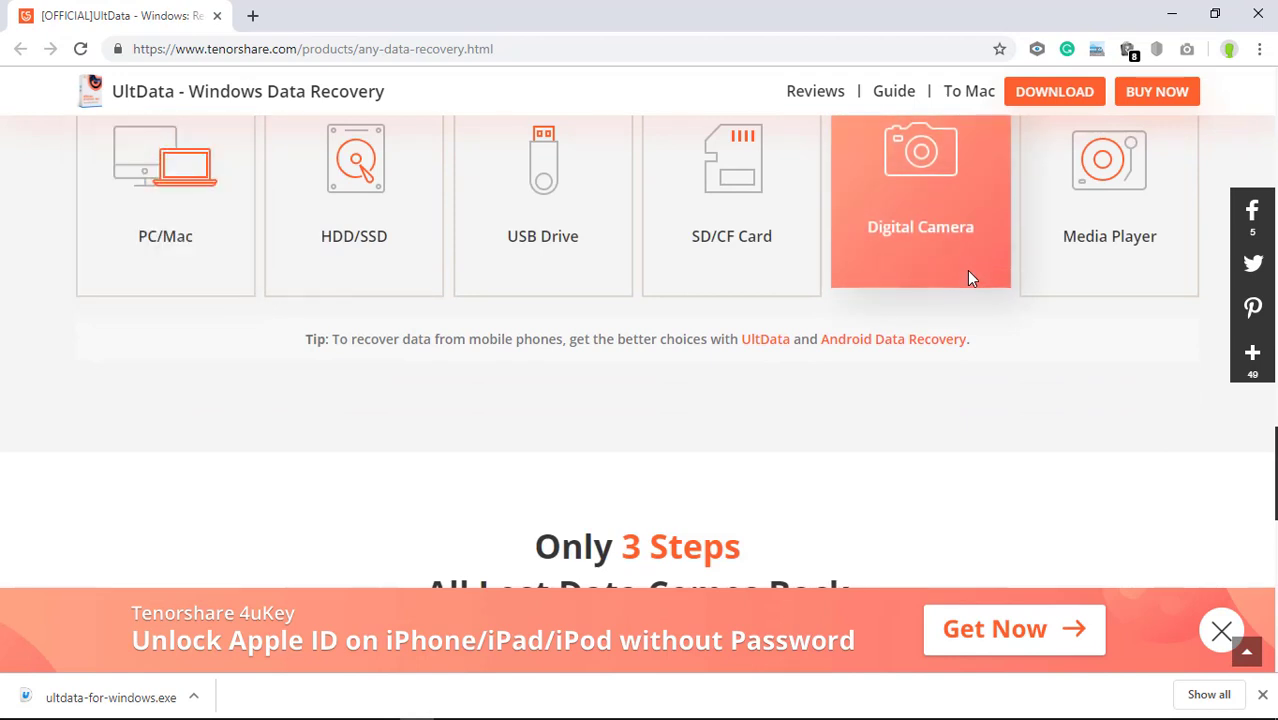
Run the downloaded ultdata-for-windows.exe and install UltData - Windows into the existing C:\Program Files (x86)\UltData - Windows folder
{"action": "scroll", "coordinate": [966, 275], "scroll_direction": "up", "scroll_amount": 1}
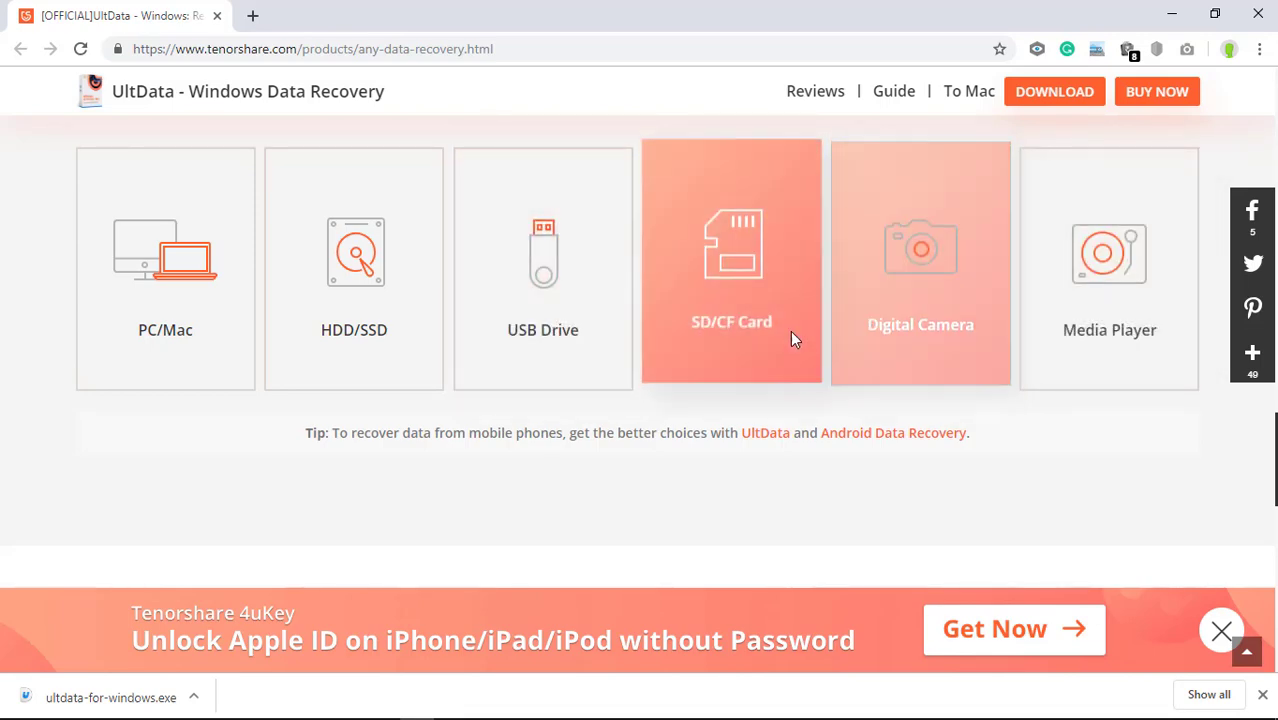
{"action": "scroll", "coordinate": [789, 331], "scroll_direction": "up", "scroll_amount": 2}
{"action": "scroll", "coordinate": [789, 337], "scroll_direction": "up", "scroll_amount": 10}
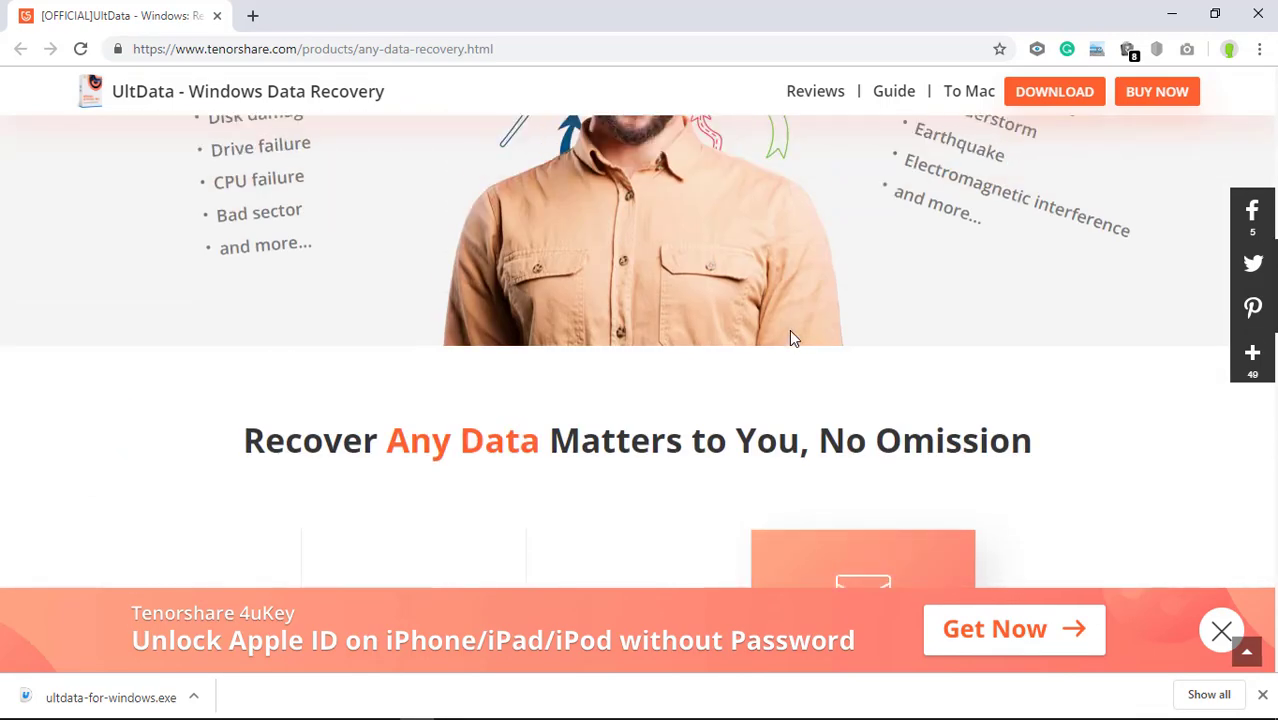
{"action": "scroll", "coordinate": [790, 338], "scroll_direction": "up", "scroll_amount": 8}
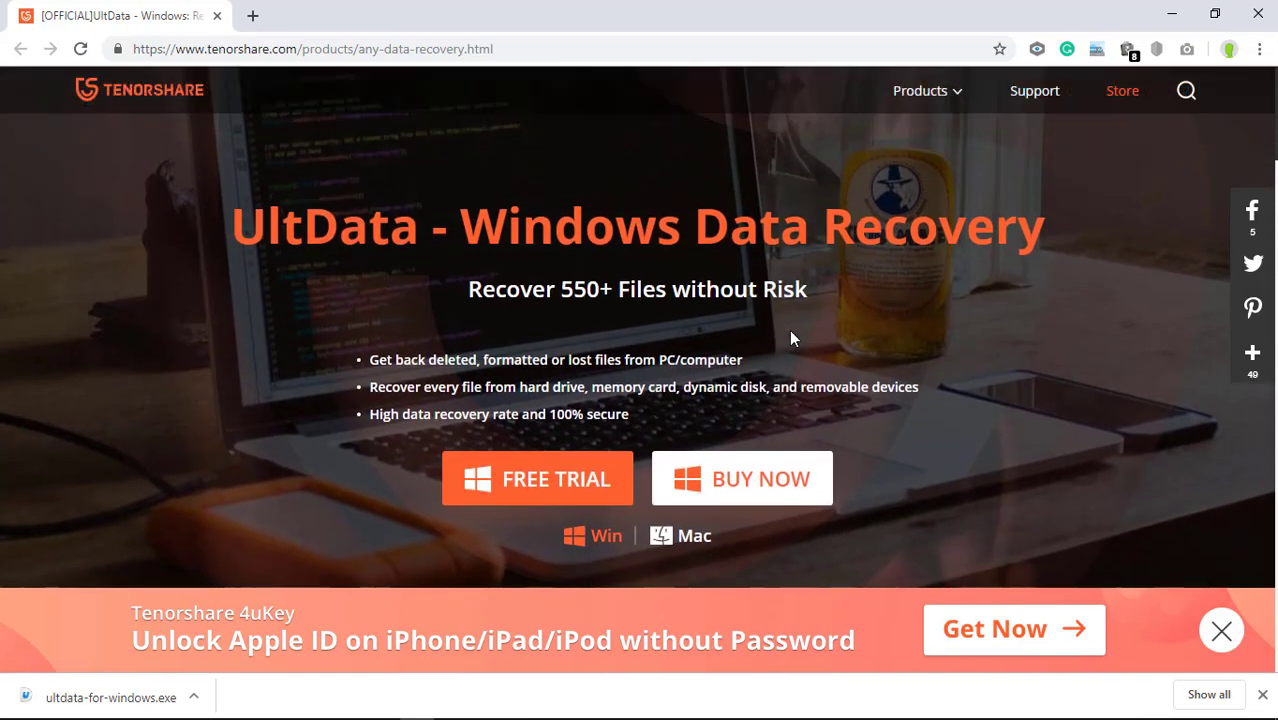
{"action": "left_click", "coordinate": [172, 699]}
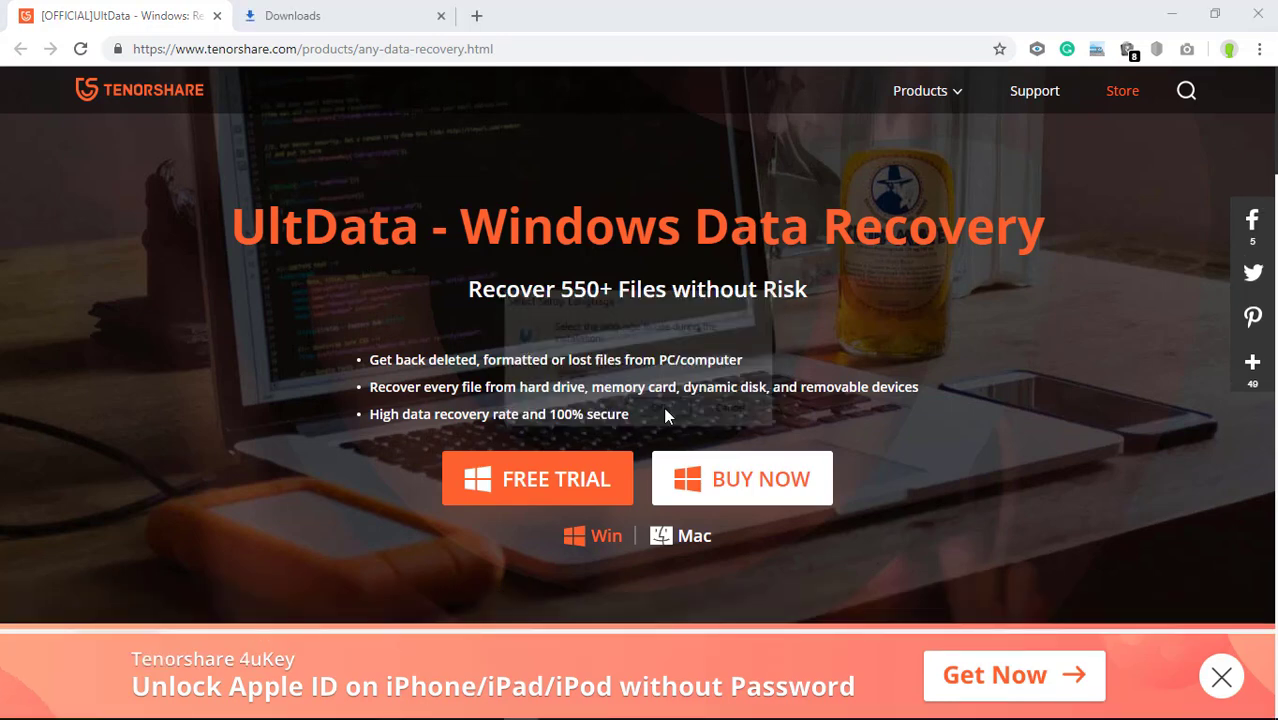
{"action": "left_click", "coordinate": [747, 519]}
{"action": "left_click", "coordinate": [752, 521]}
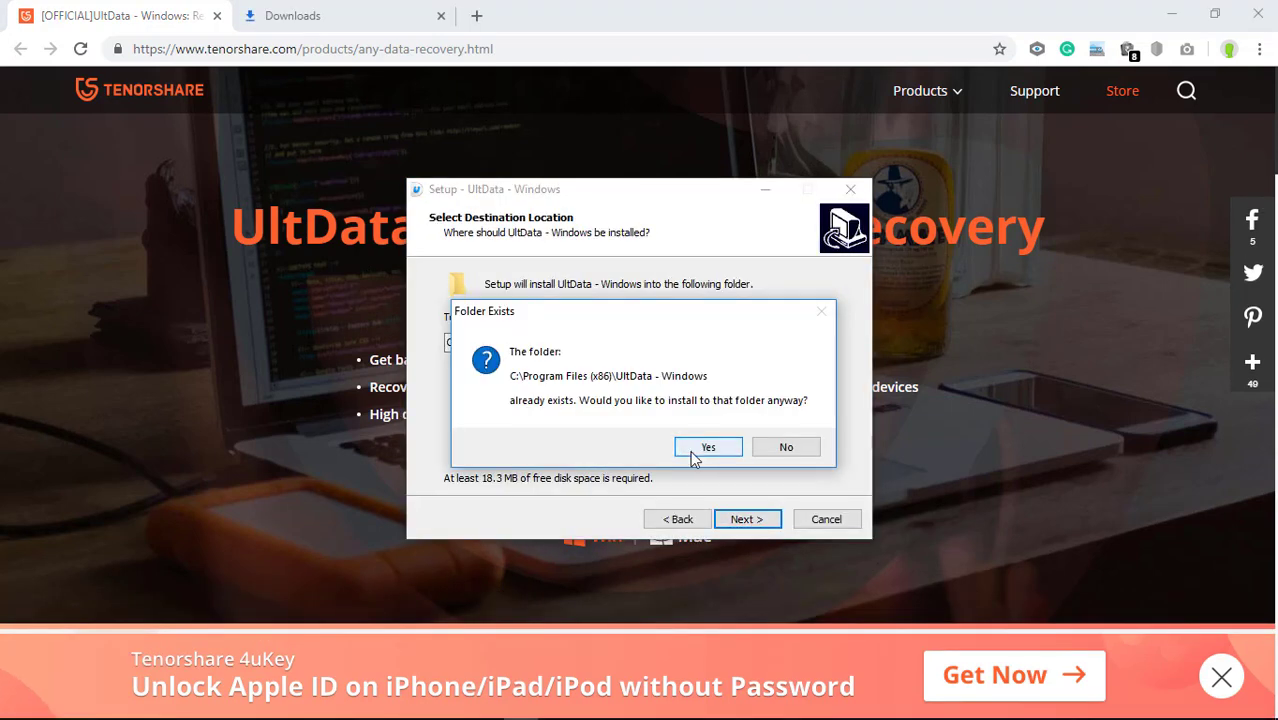
{"action": "left_click", "coordinate": [695, 447]}
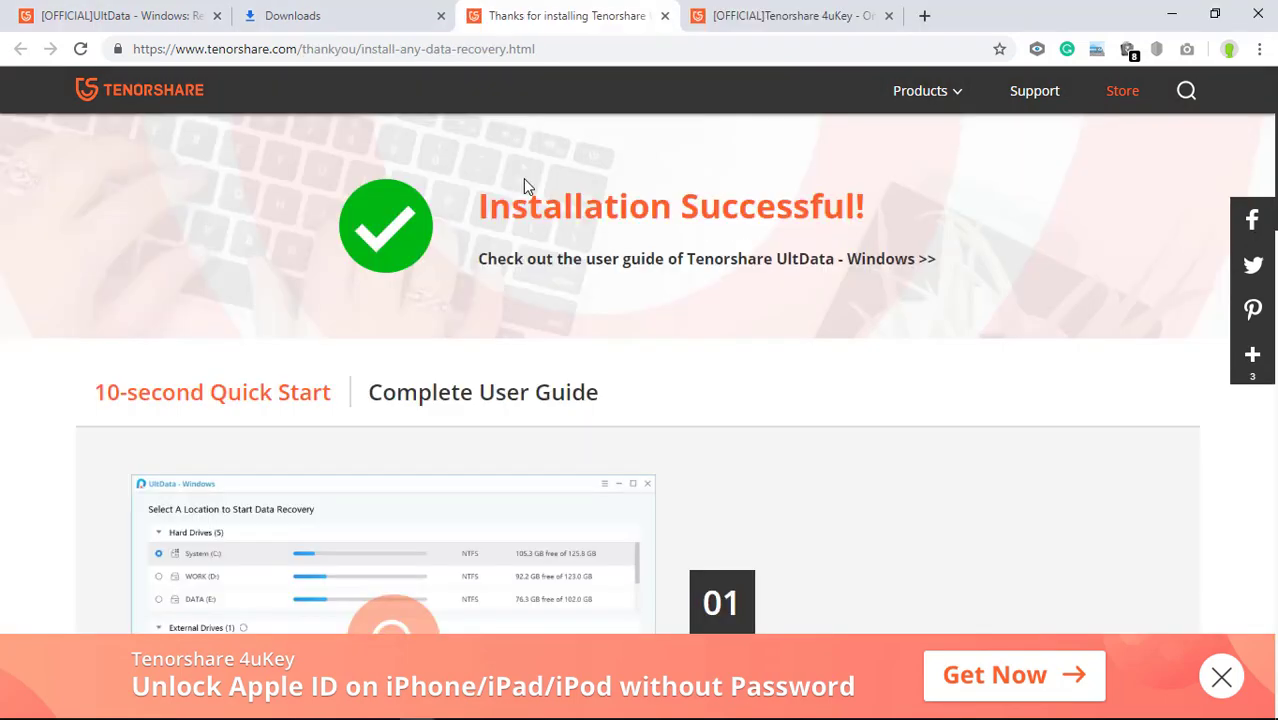
Read through the three-step quick start guide on the installation page
{"action": "scroll", "coordinate": [523, 200], "scroll_direction": "down", "scroll_amount": 5}
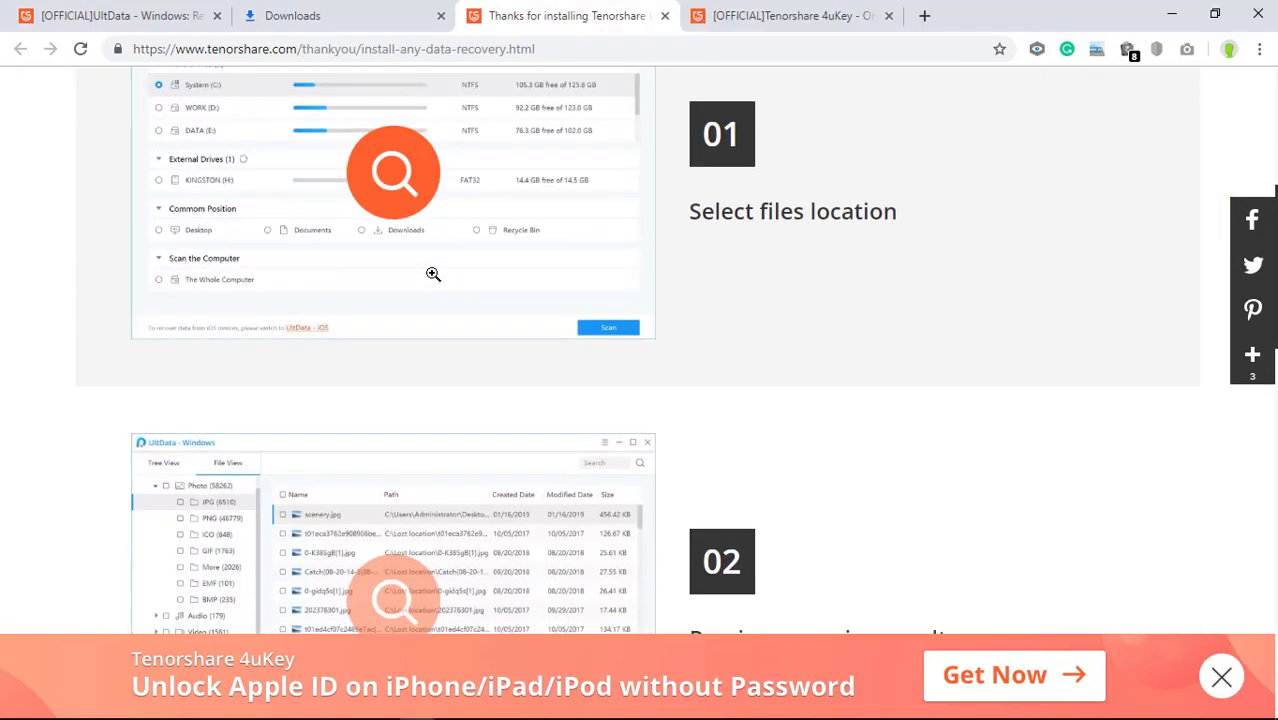
{"action": "scroll", "coordinate": [432, 273], "scroll_direction": "down", "scroll_amount": 7}
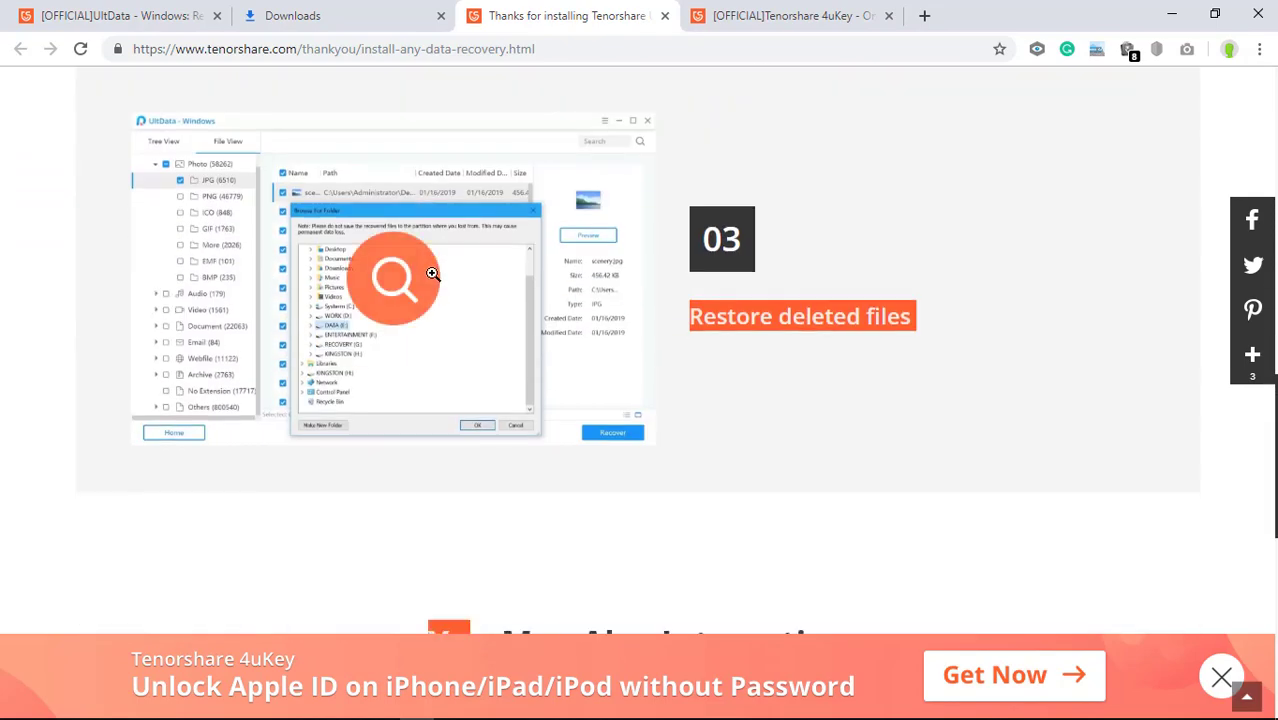
{"action": "scroll", "coordinate": [432, 273], "scroll_direction": "down", "scroll_amount": 2}
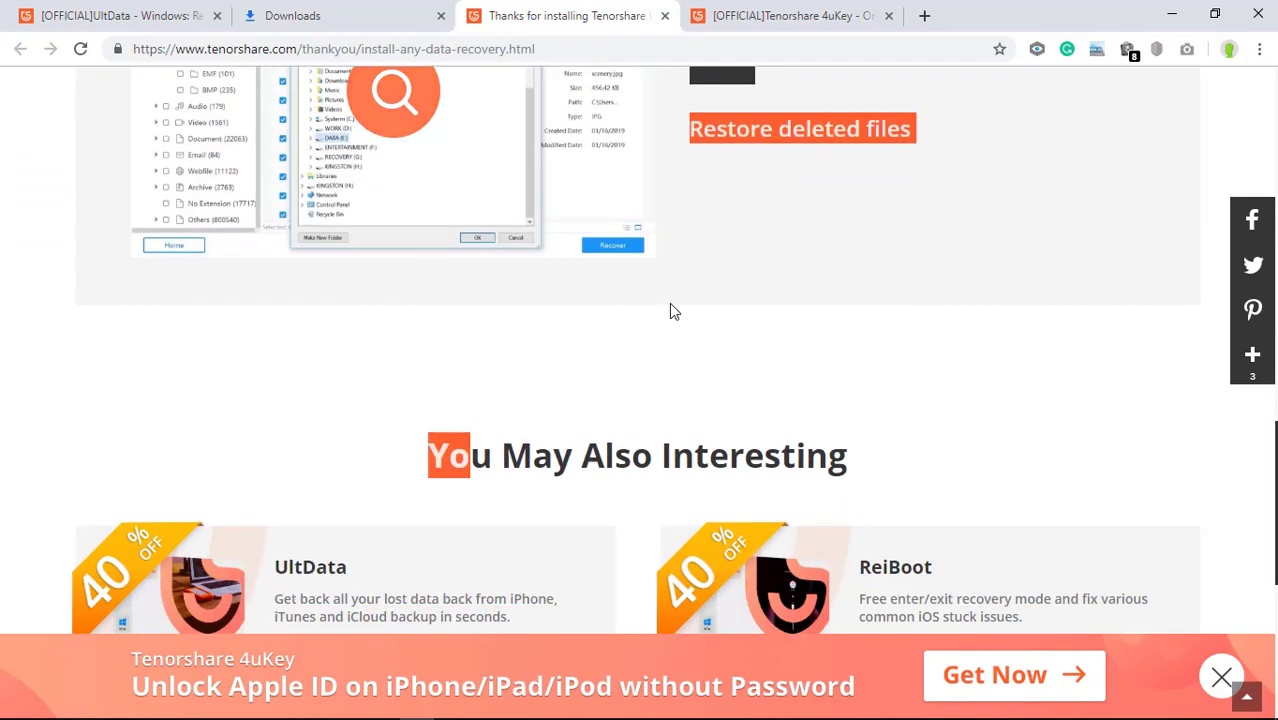
Review the data loss scenarios on the UltData product page and look at the Tenorshare 4uKey offer
{"action": "left_click", "coordinate": [115, 15]}
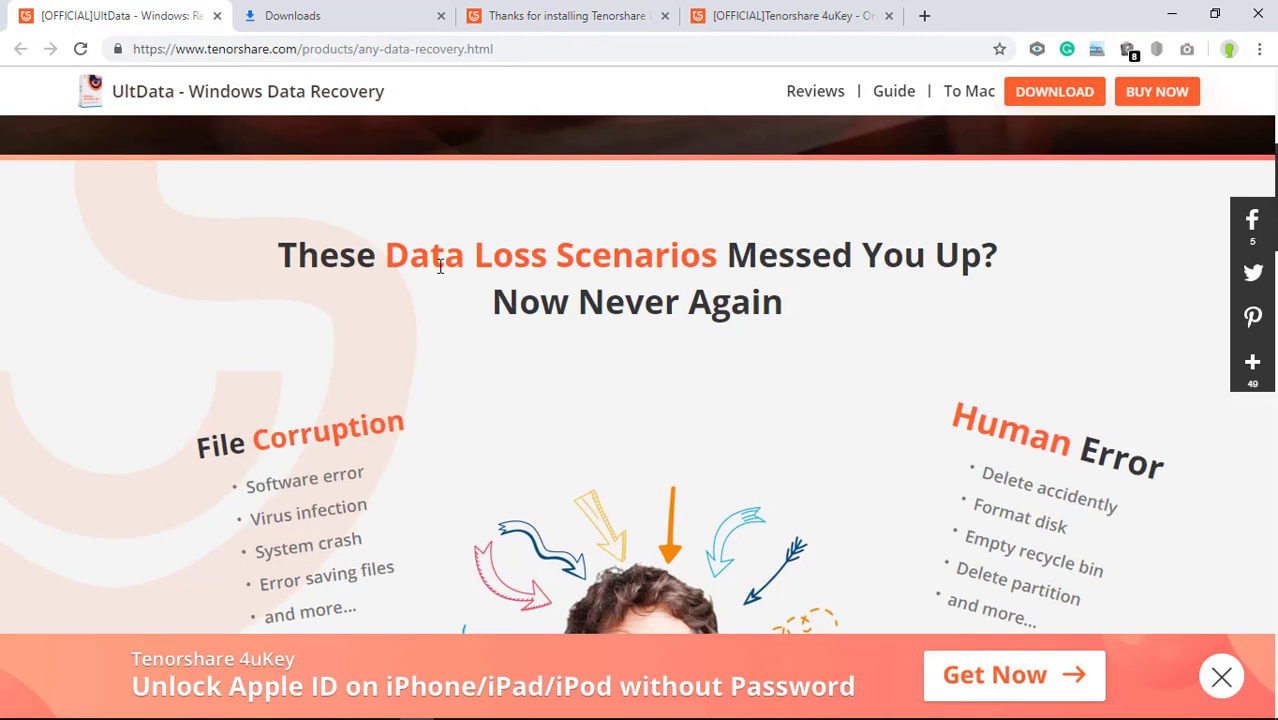
{"action": "scroll", "coordinate": [408, 362], "scroll_direction": "down", "scroll_amount": 4}
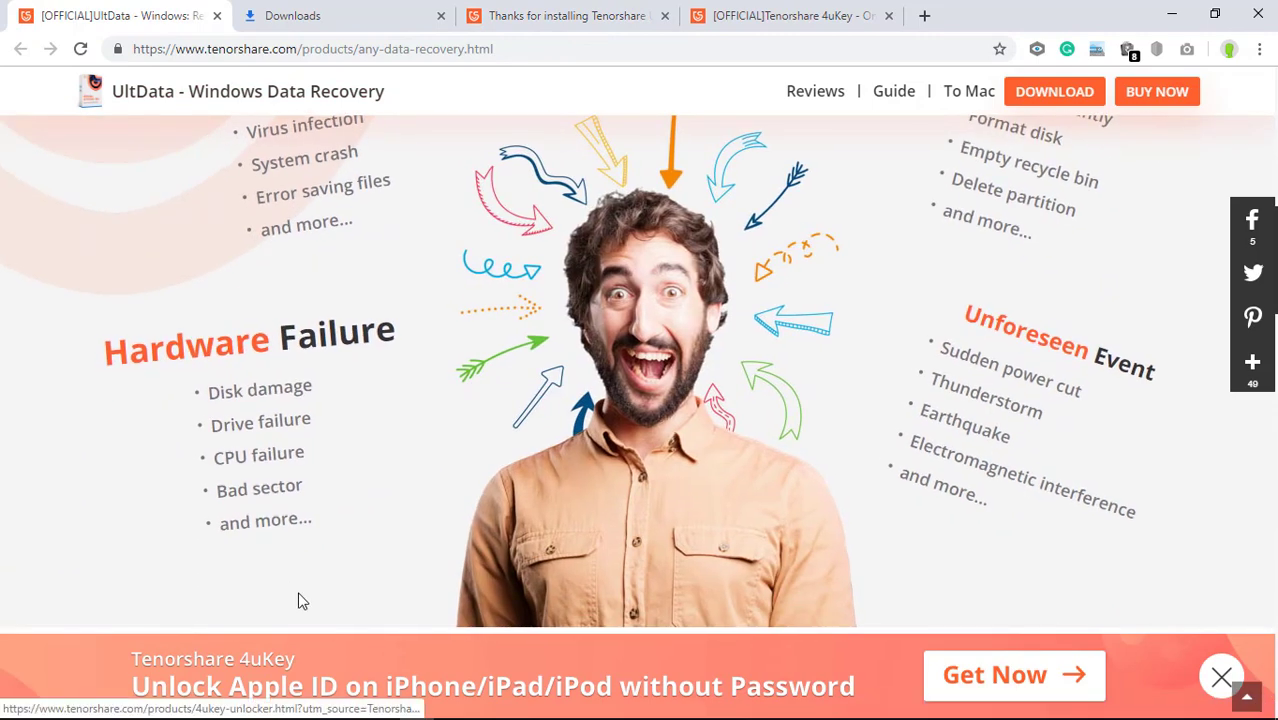
{"action": "scroll", "coordinate": [847, 605], "scroll_direction": "down", "scroll_amount": 1}
{"action": "left_click", "coordinate": [983, 690]}
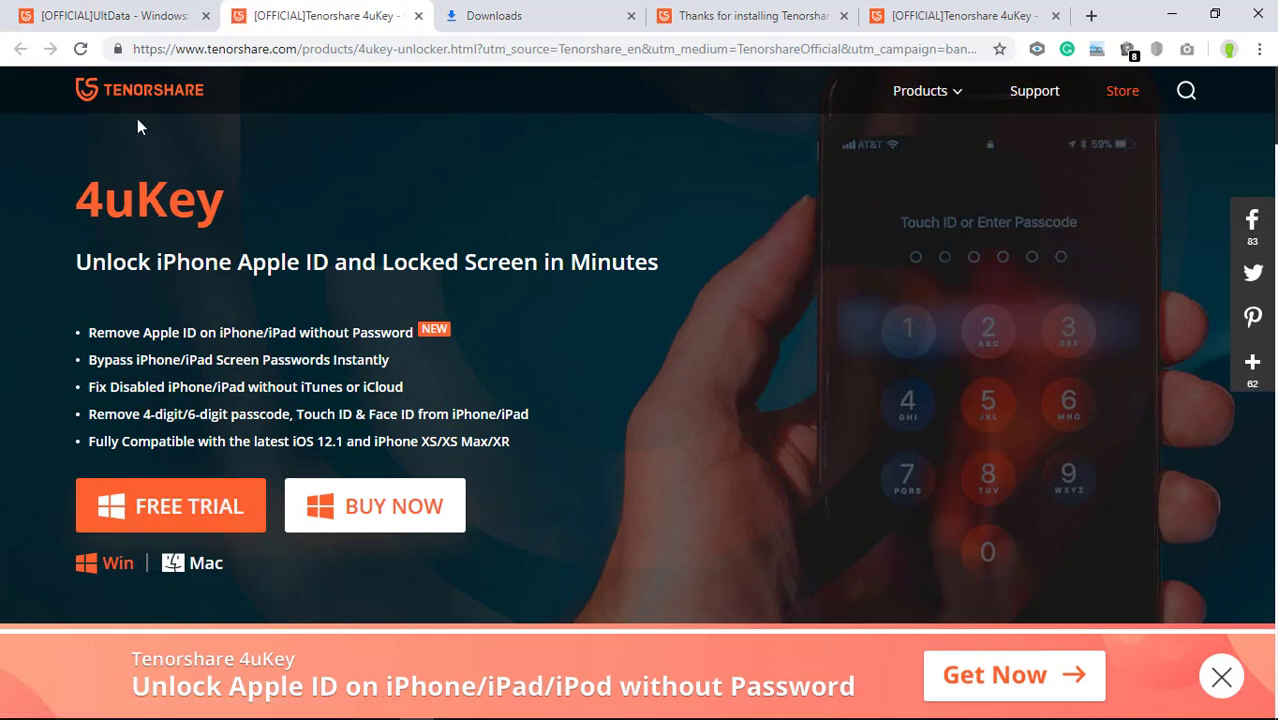
{"action": "left_click", "coordinate": [103, 12]}
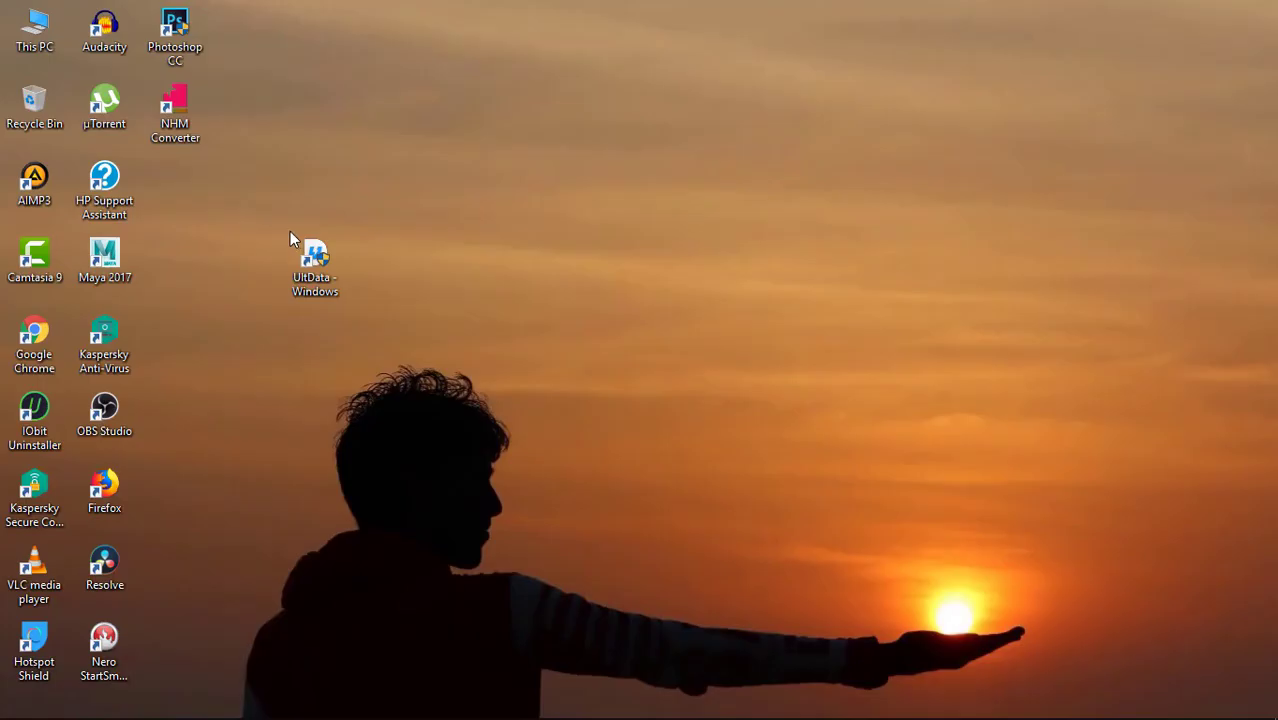
Launch UltData - Windows from the desktop, try out the available recovery locations and select RECOVERY (D:)
{"action": "left_click", "coordinate": [318, 275]}
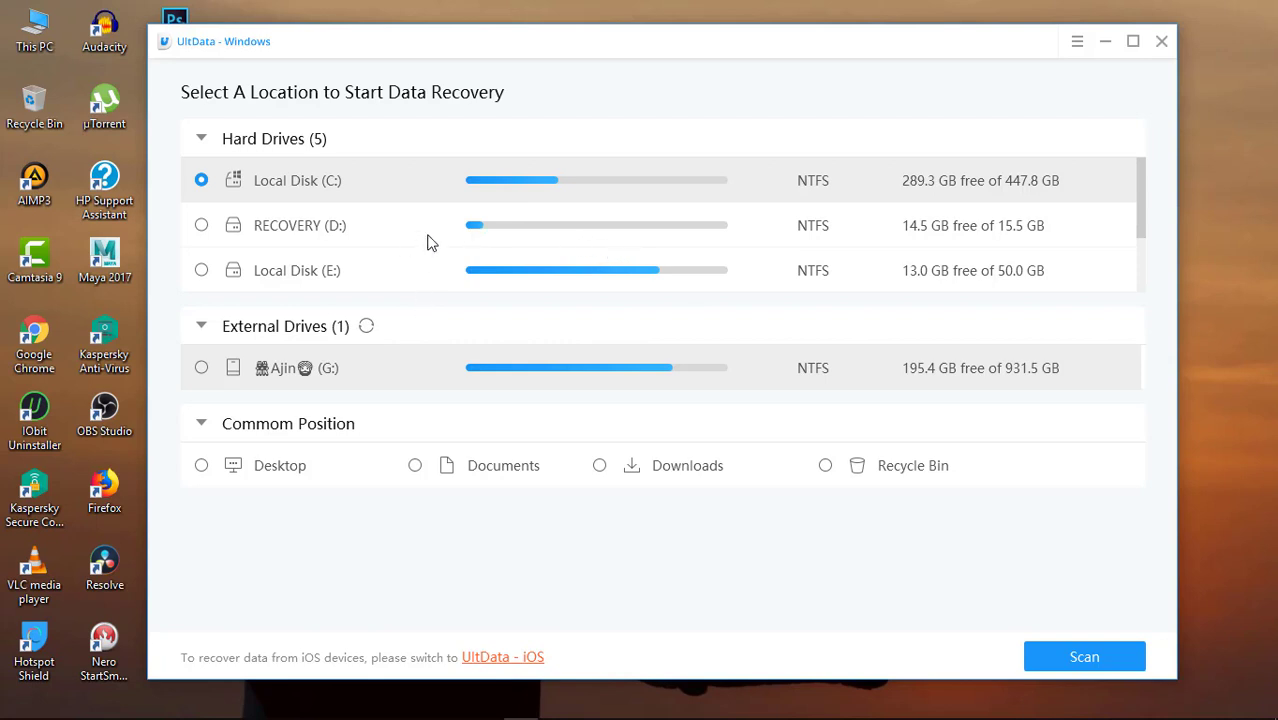
{"action": "left_click", "coordinate": [205, 228]}
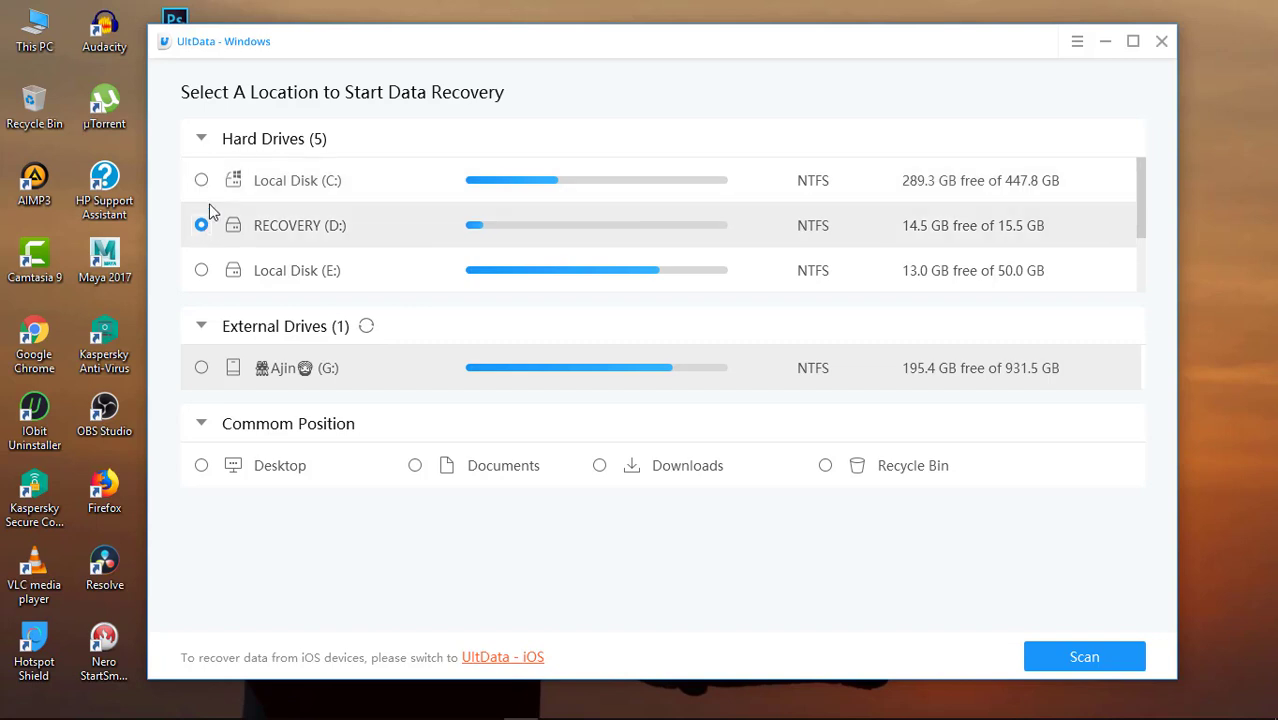
{"action": "left_click", "coordinate": [208, 272]}
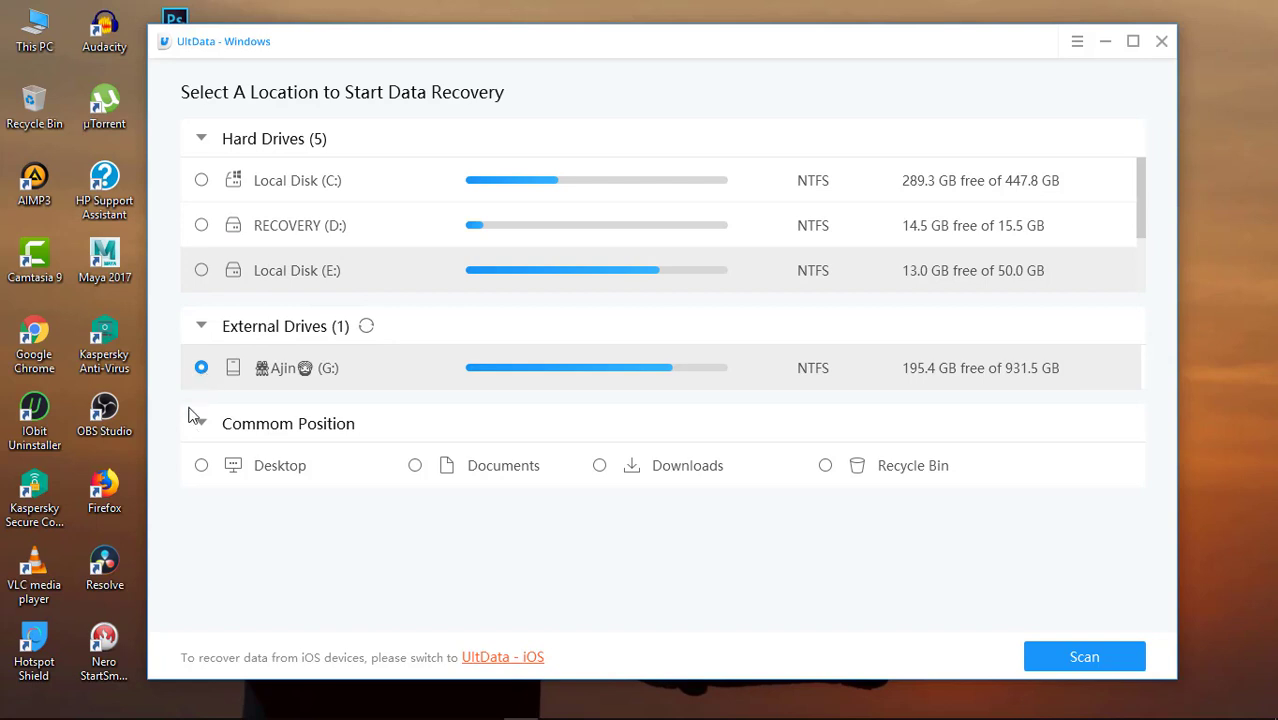
{"action": "left_click", "coordinate": [203, 466]}
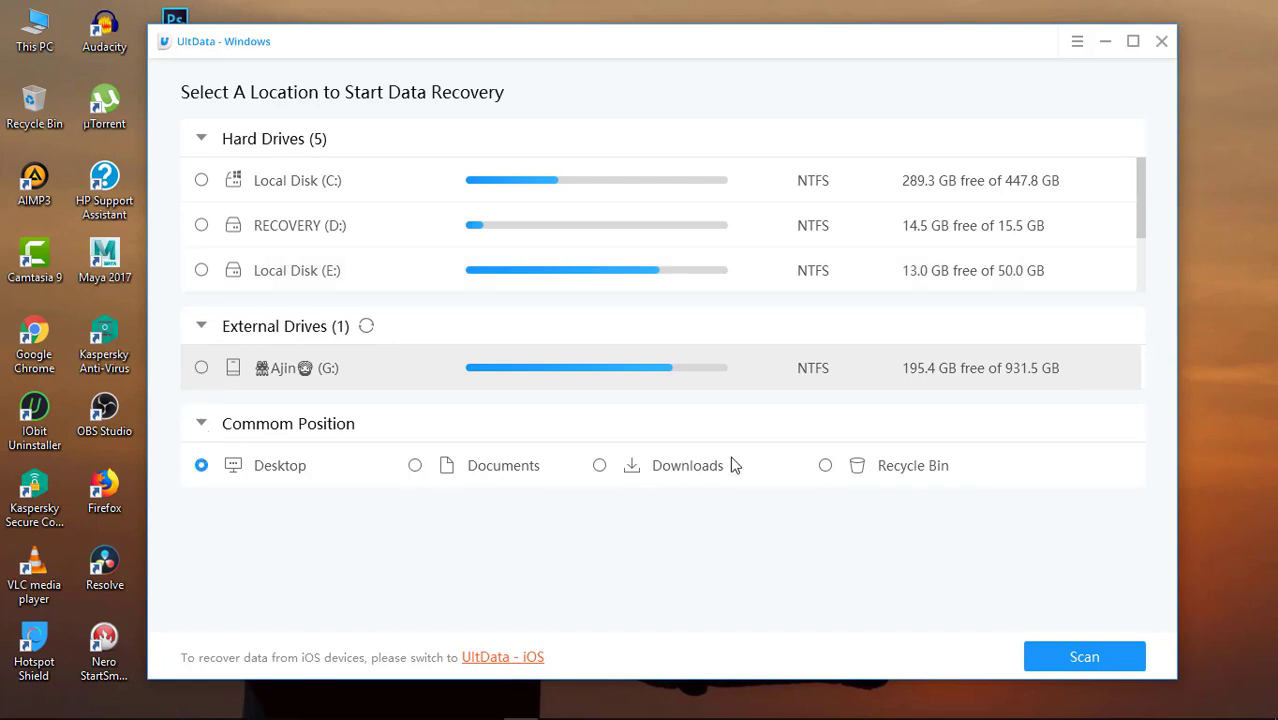
{"action": "left_click", "coordinate": [202, 425]}
{"action": "left_click", "coordinate": [203, 426]}
{"action": "left_click", "coordinate": [204, 274]}
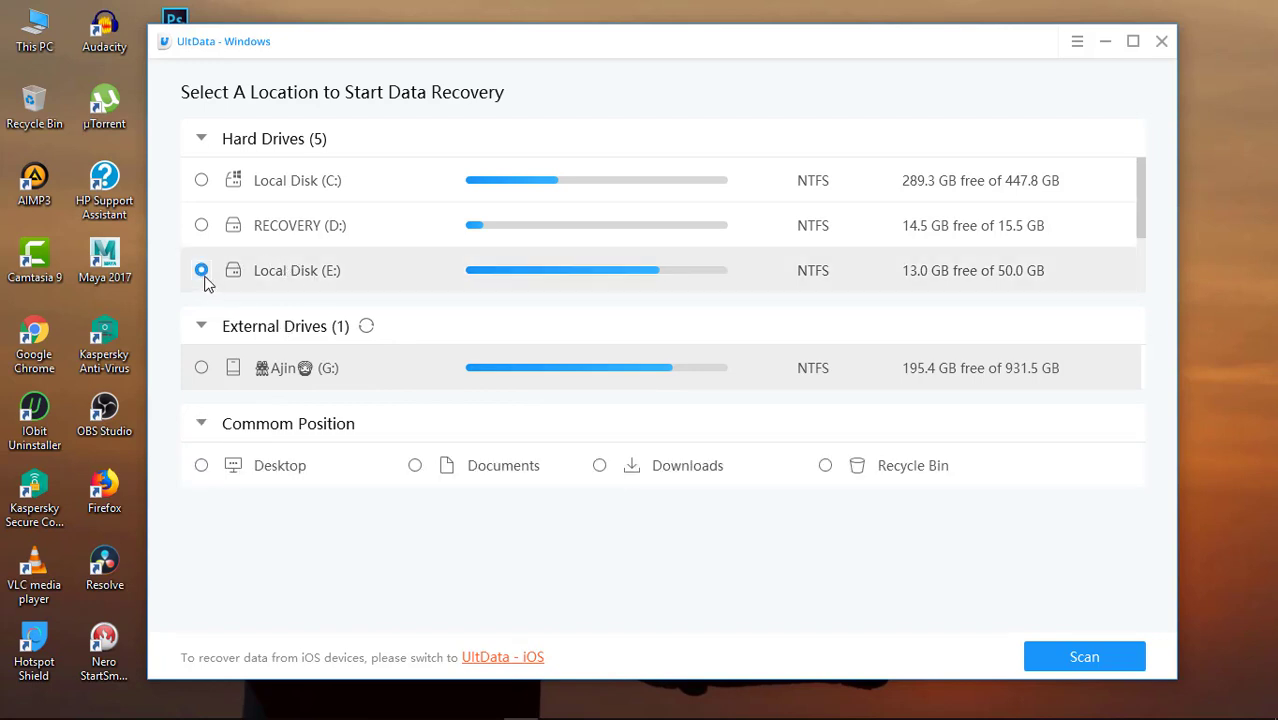
{"action": "left_click", "coordinate": [202, 227]}
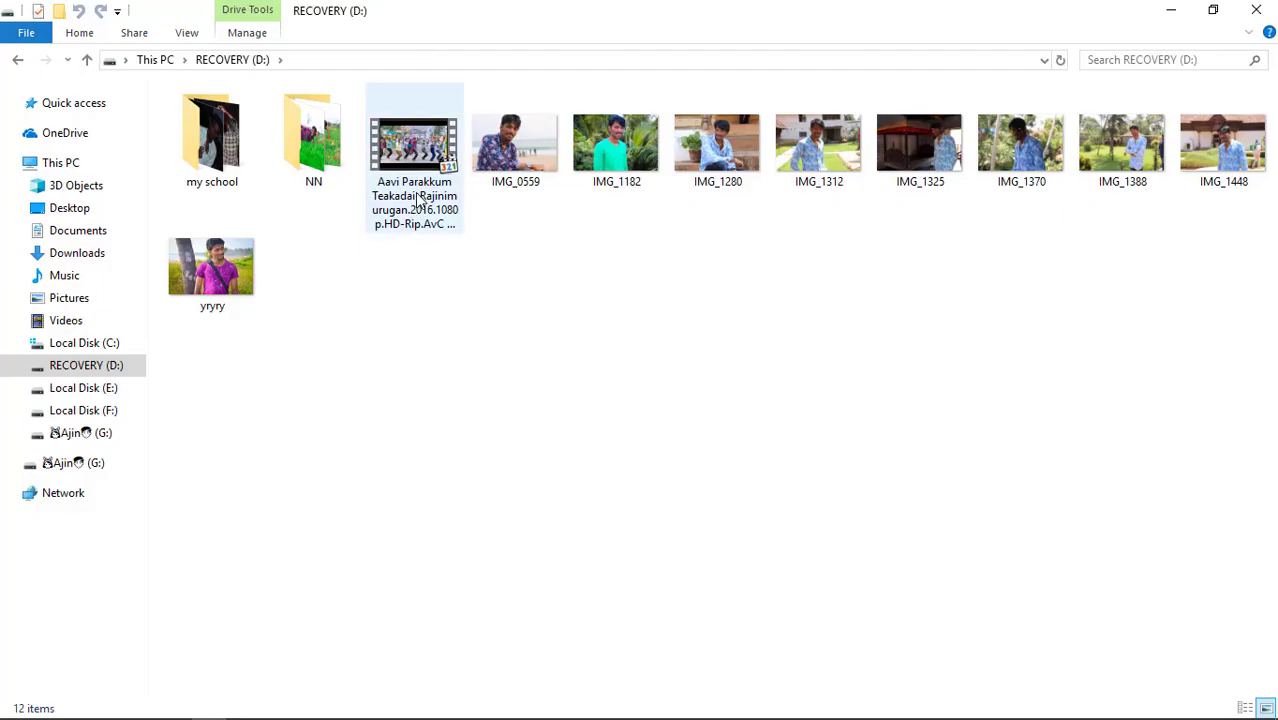
Delete the Aavi Parakkum Teakadai video and the yryry image from the RECOVERY (D:) drive and close its folder window
{"action": "left_click", "coordinate": [419, 180]}
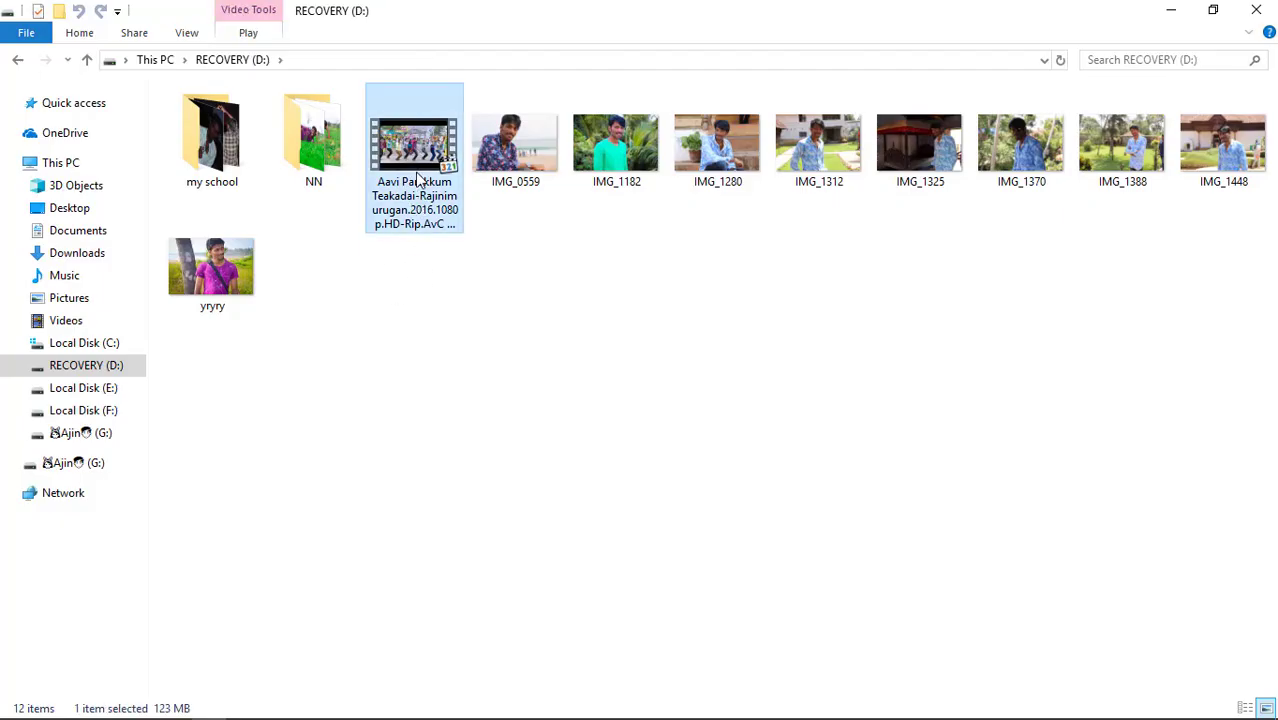
{"action": "left_click", "coordinate": [218, 293], "text": "ctrl"}
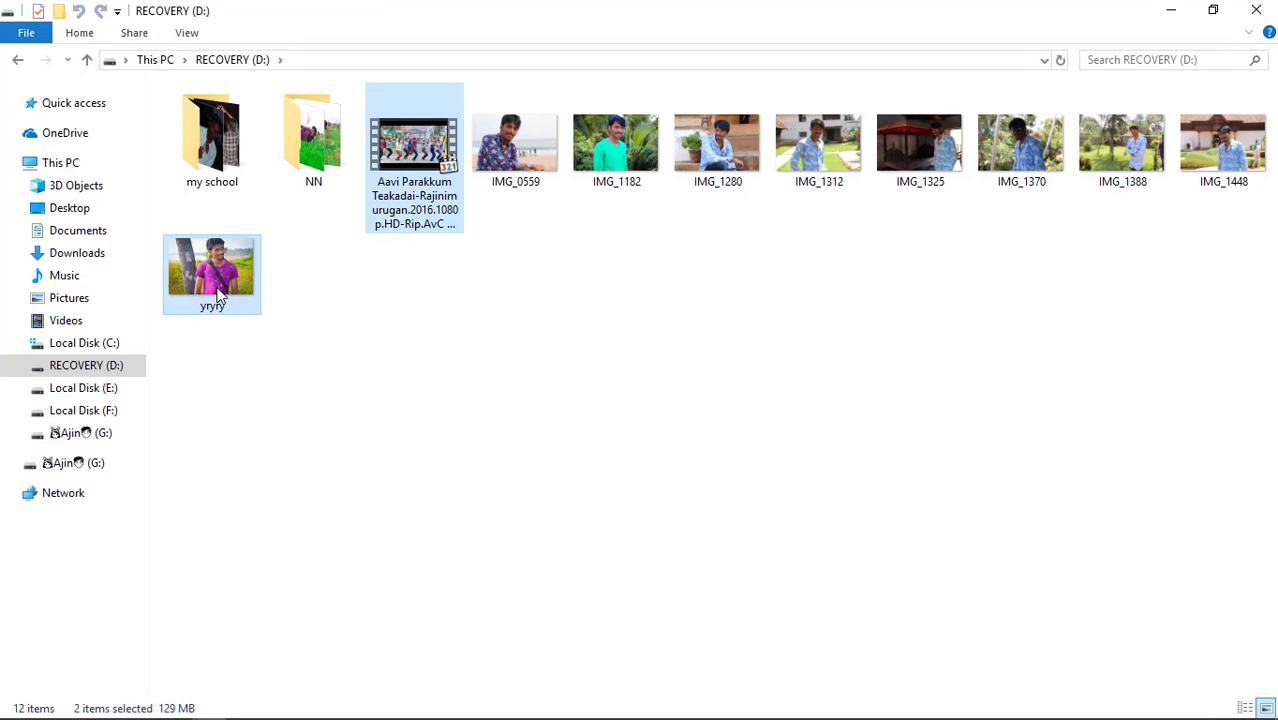
{"action": "key", "text": "Delete"}
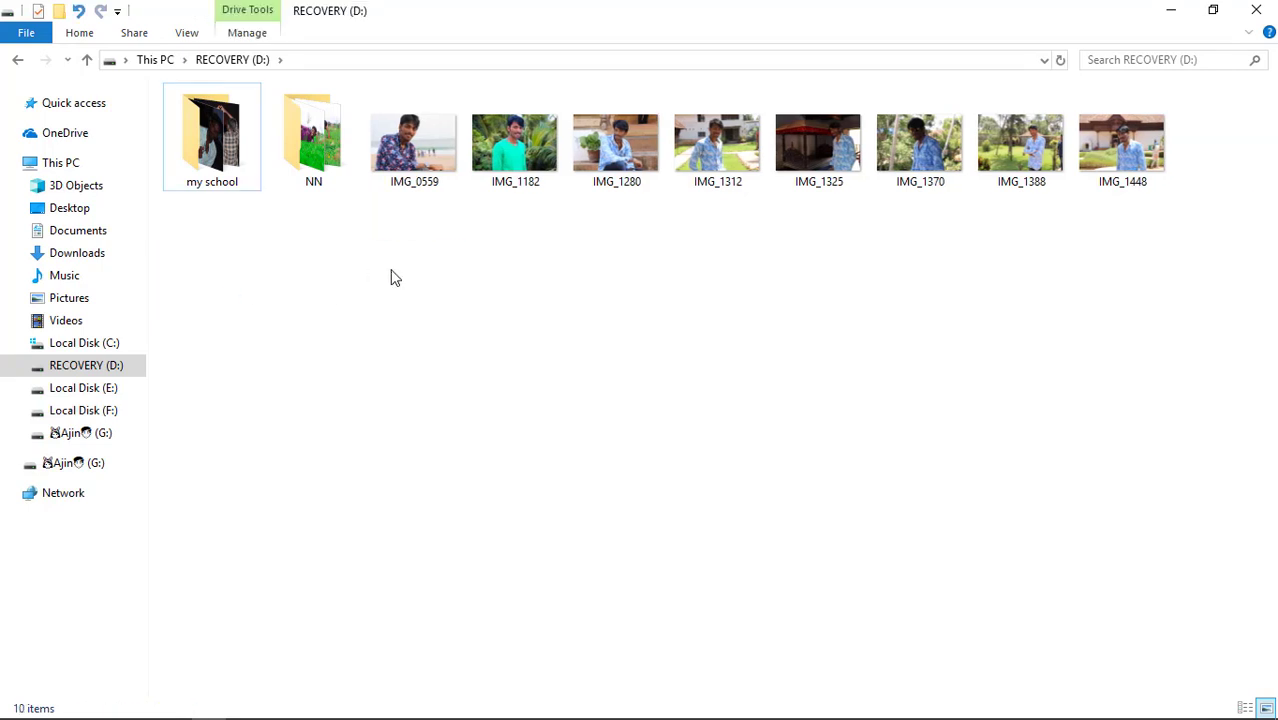
{"action": "left_click", "coordinate": [1256, 10]}
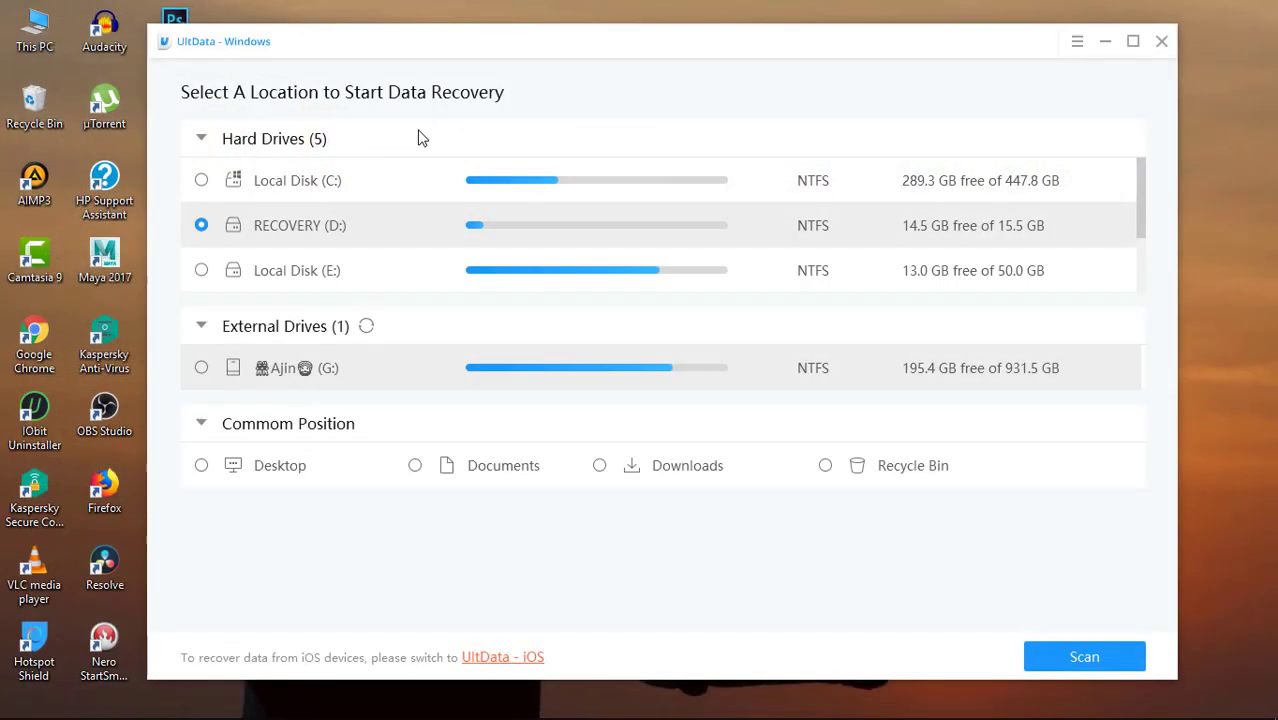
Empty the Recycle Bin to permanently delete the two items
{"action": "right_click", "coordinate": [42, 107]}
{"action": "left_click", "coordinate": [155, 136]}
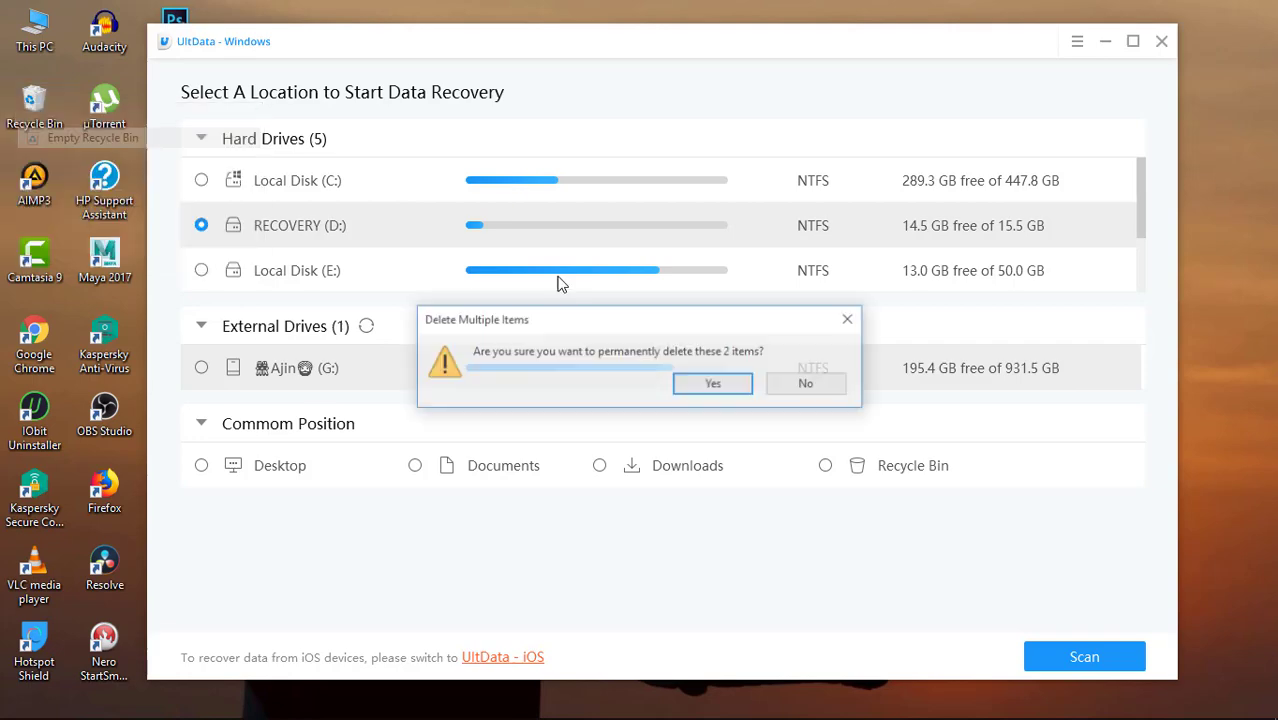
{"action": "left_click", "coordinate": [709, 382]}
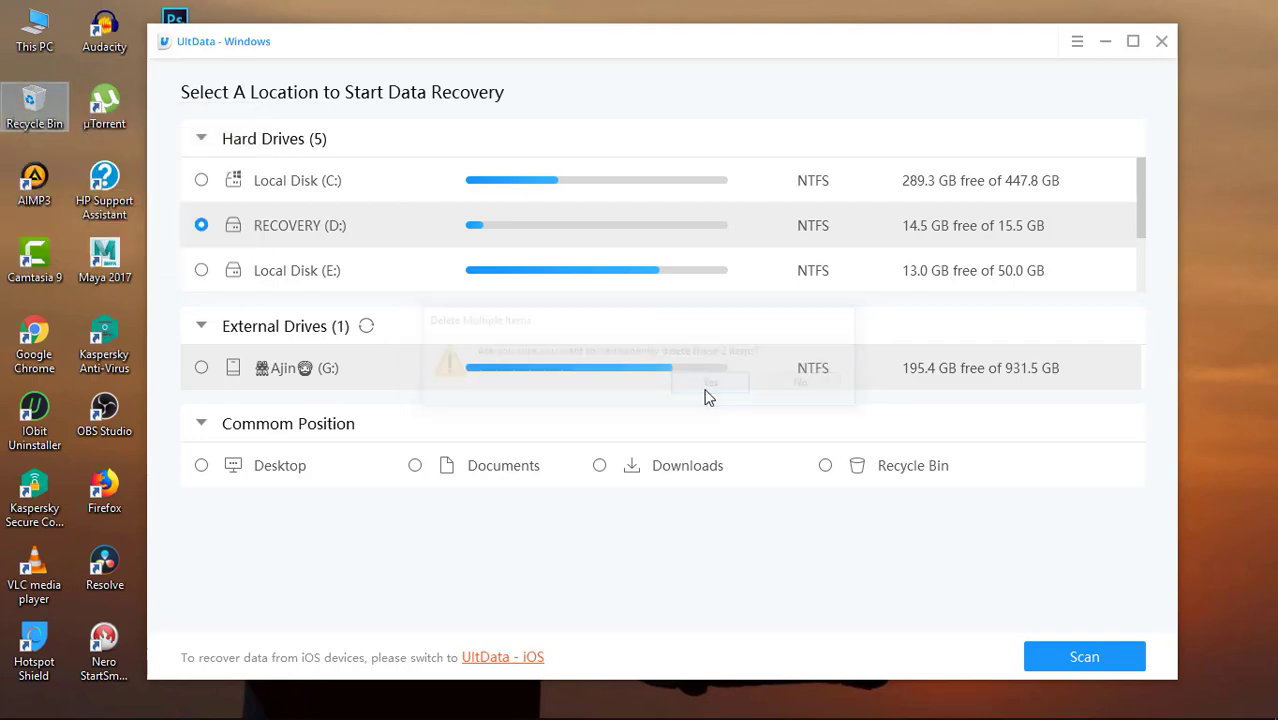
Restart UltData - Windows and scan the RECOVERY (D:) drive for lost files
{"action": "left_click", "coordinate": [1163, 43]}
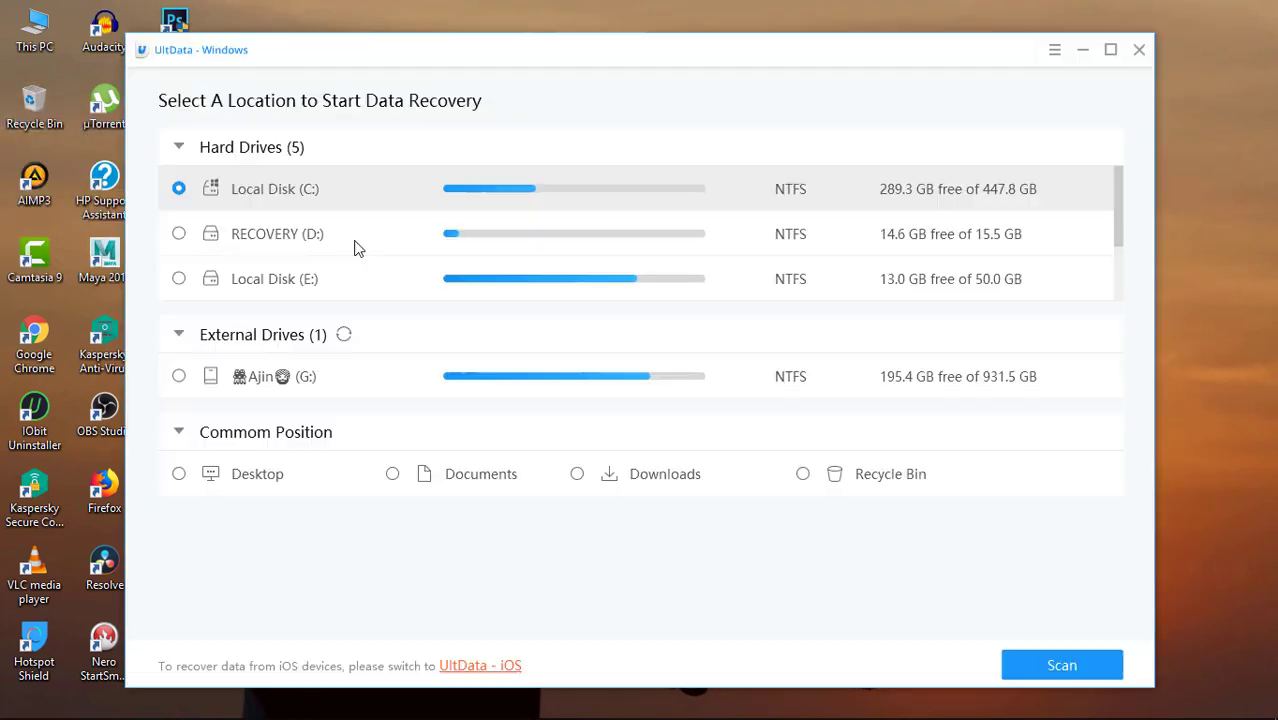
{"action": "left_click", "coordinate": [179, 236]}
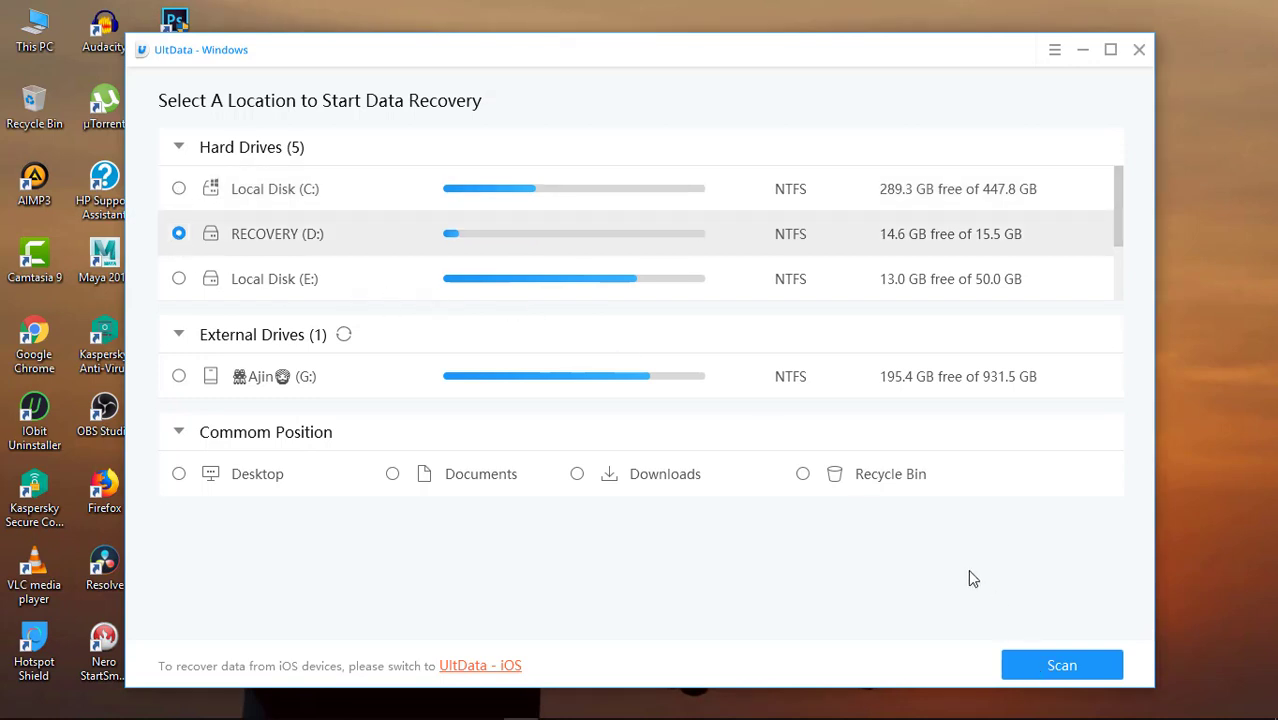
{"action": "key", "text": "Return"}
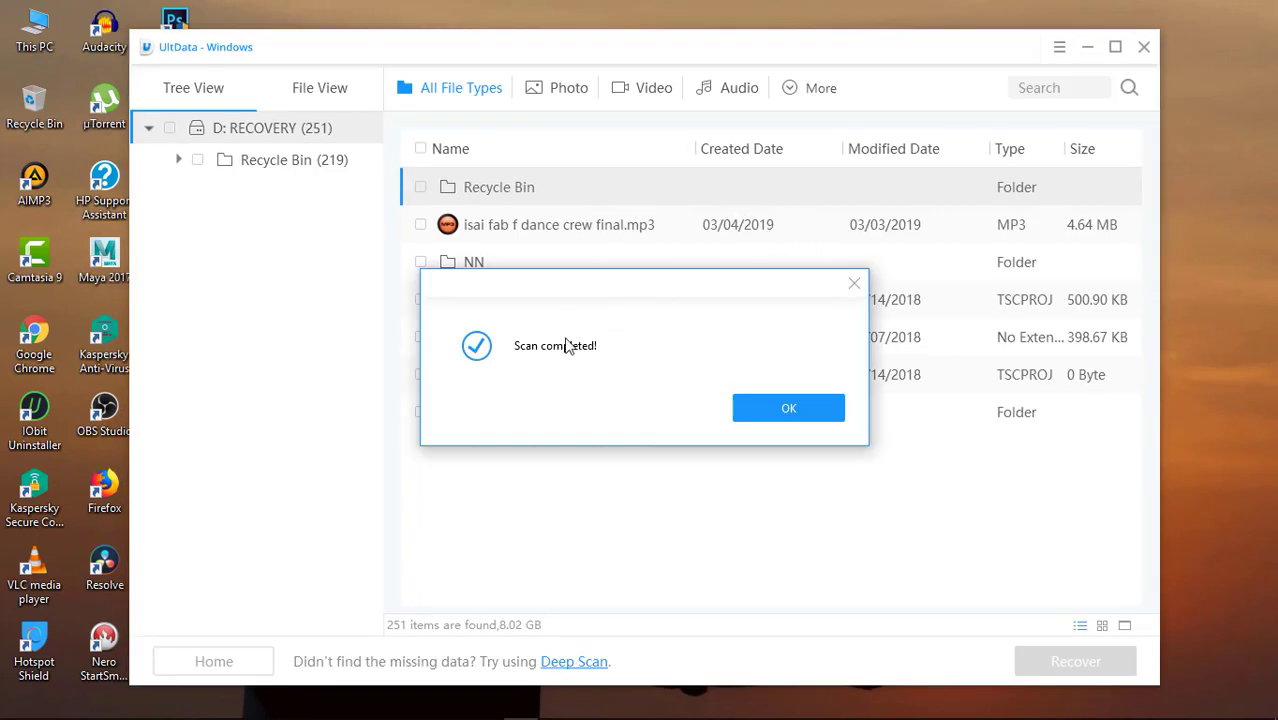
{"action": "left_click", "coordinate": [751, 405]}
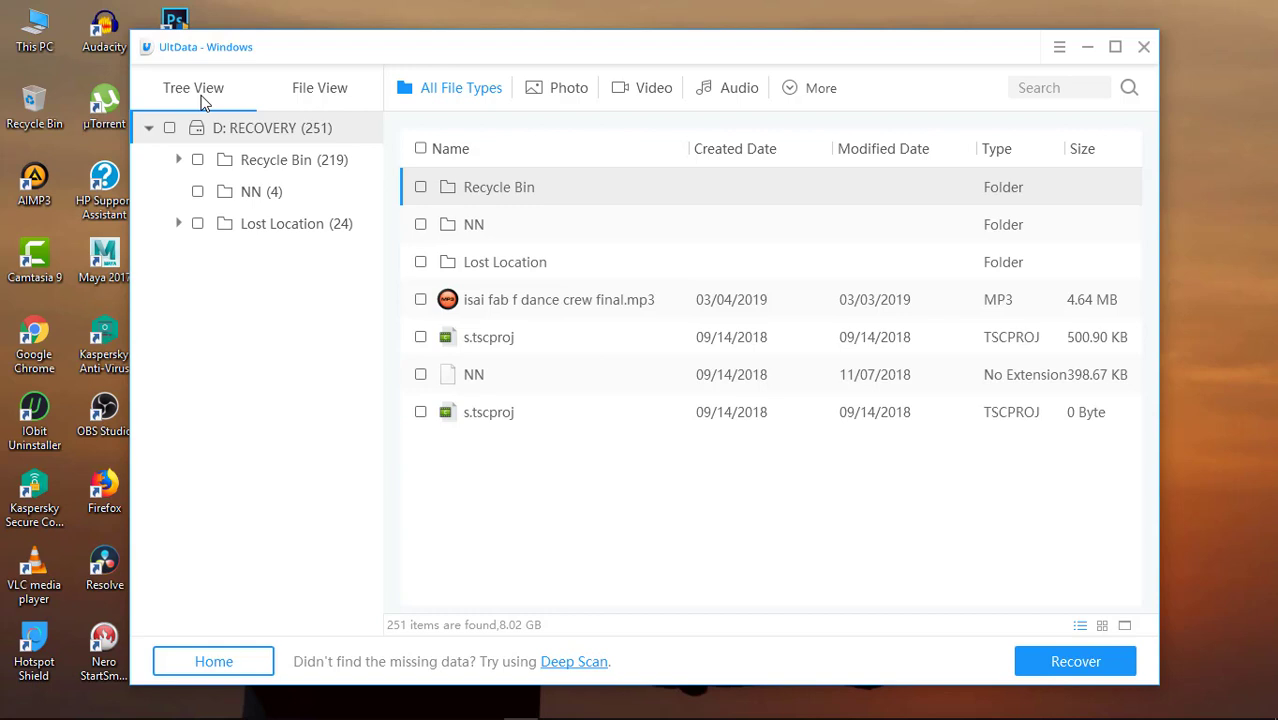
Switch the scan results to File View and try selecting and deselecting all files and the Video category
{"action": "left_click", "coordinate": [322, 98]}
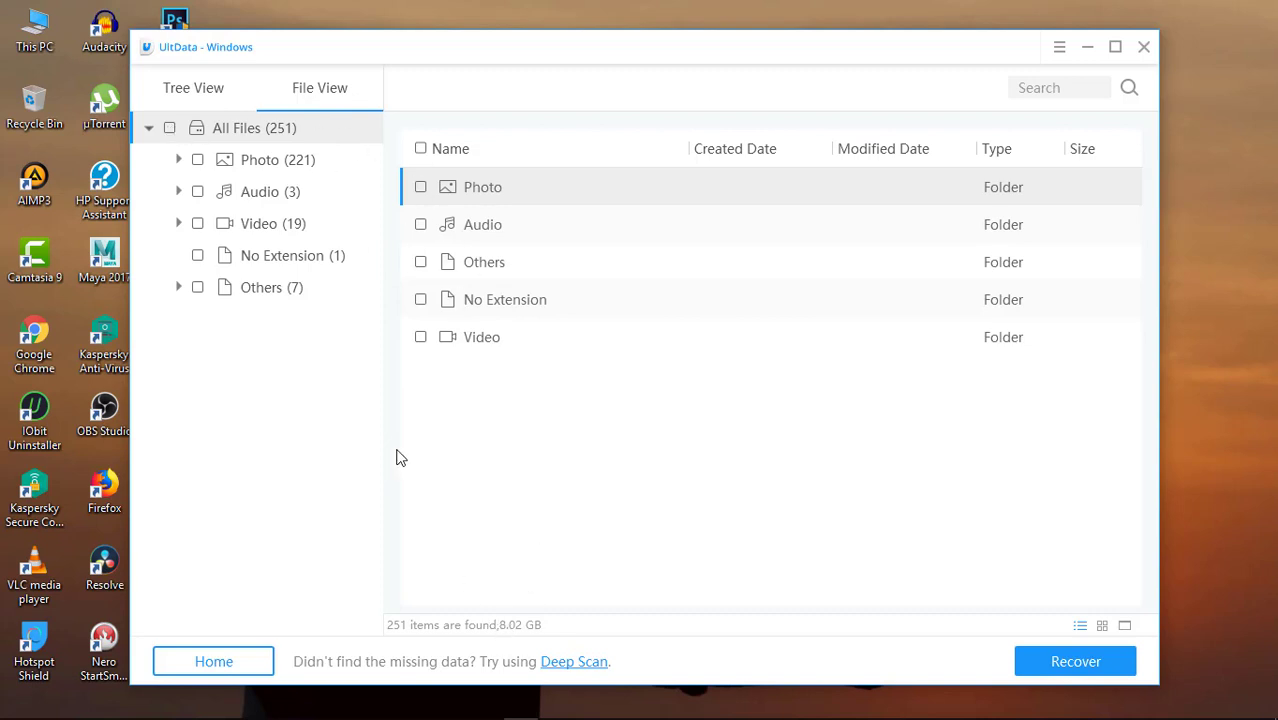
{"action": "left_click", "coordinate": [171, 130]}
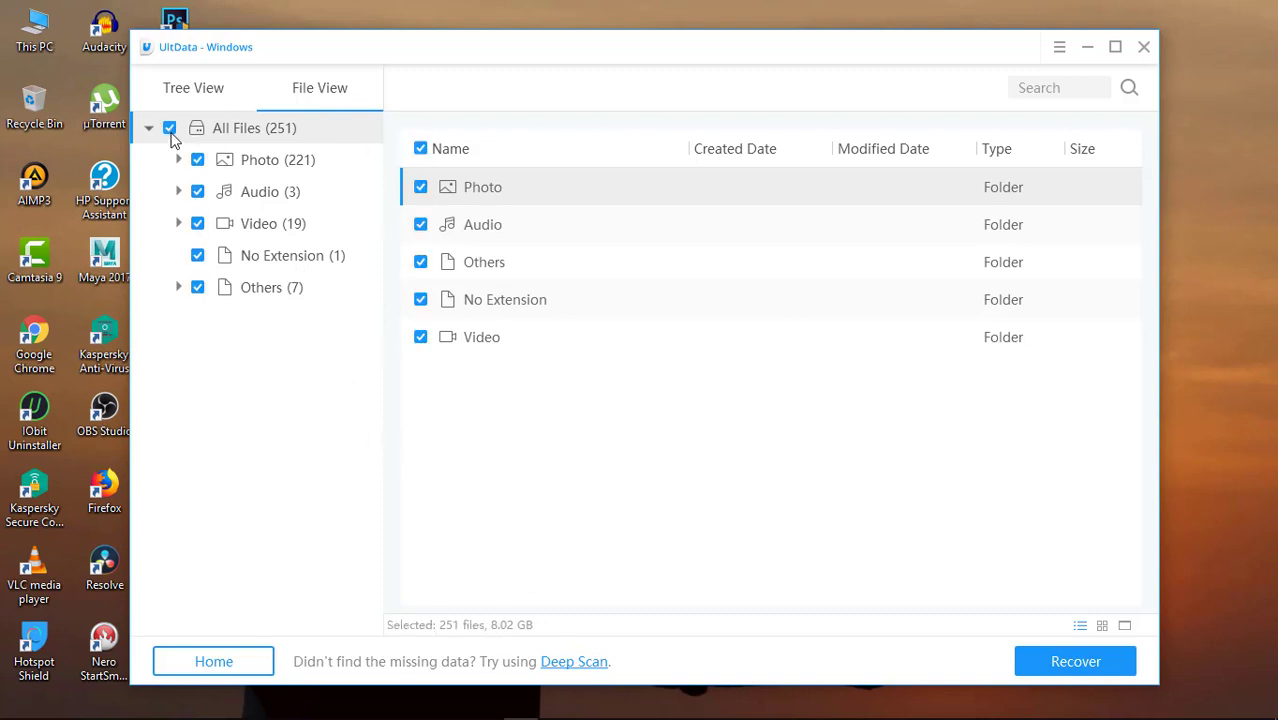
{"action": "left_click", "coordinate": [171, 130]}
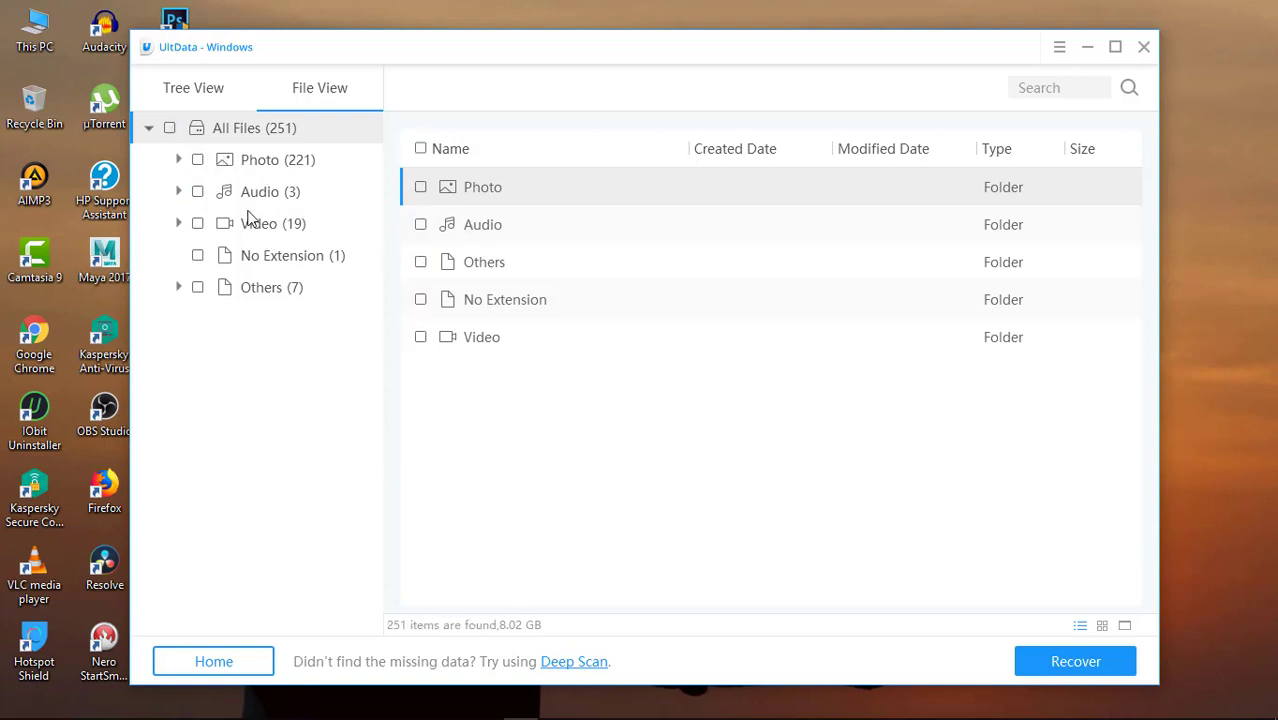
{"action": "left_click", "coordinate": [197, 224]}
{"action": "left_click", "coordinate": [197, 224]}
List the MP4 files in the Video category and highlight the Aavi Parakkum Teakadai-Rajinimurugan video
{"action": "left_click", "coordinate": [179, 224]}
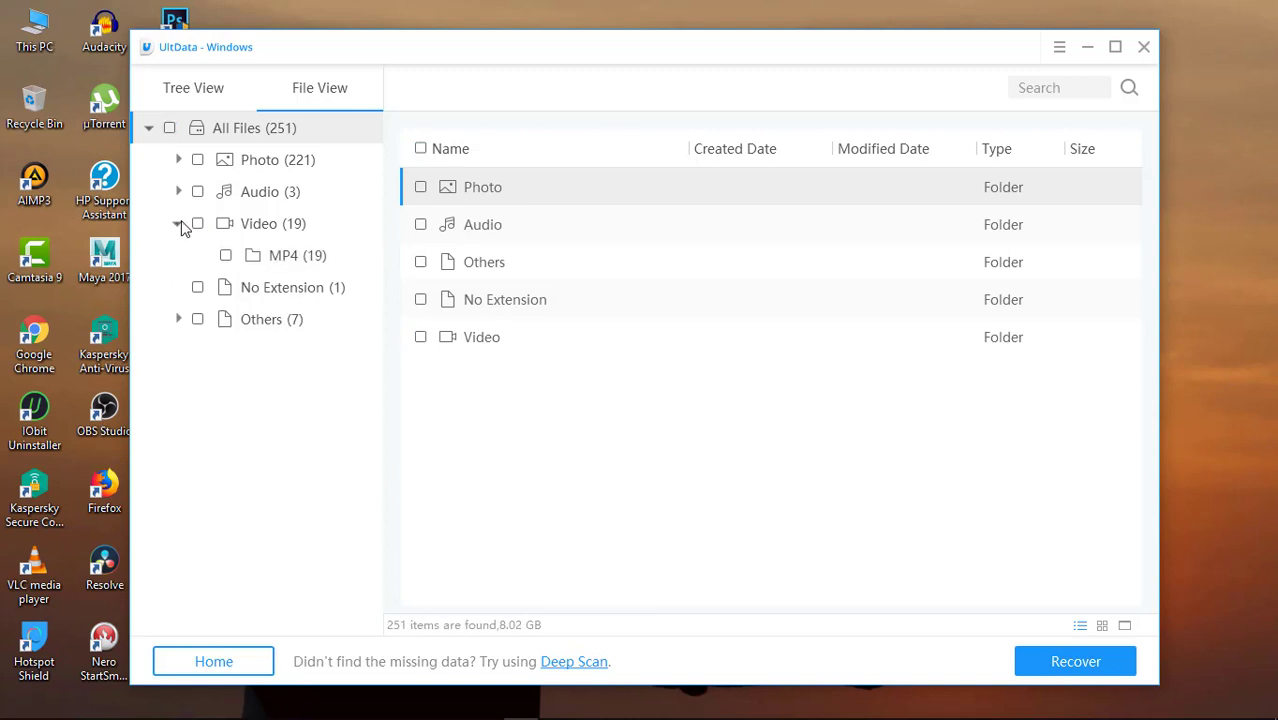
{"action": "left_click", "coordinate": [282, 256]}
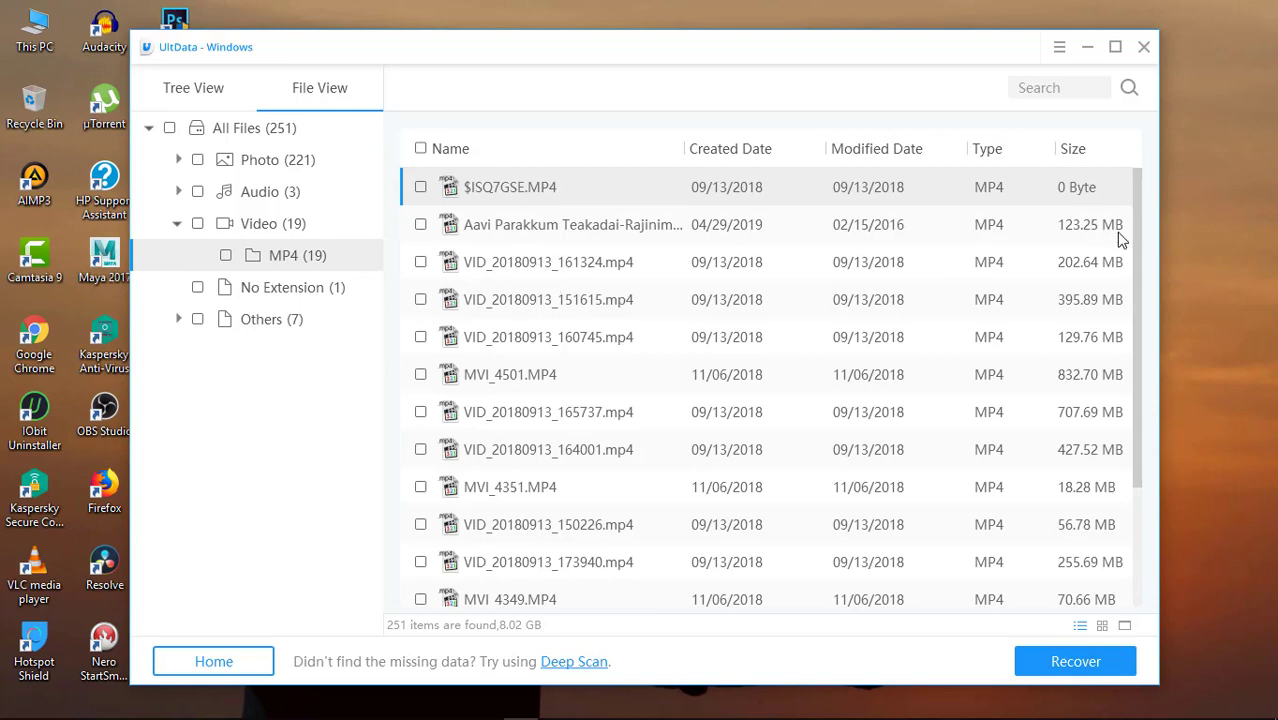
{"action": "left_click_drag", "start_coordinate": [1136, 245], "coordinate": [1172, 210]}
{"action": "left_click", "coordinate": [742, 234]}
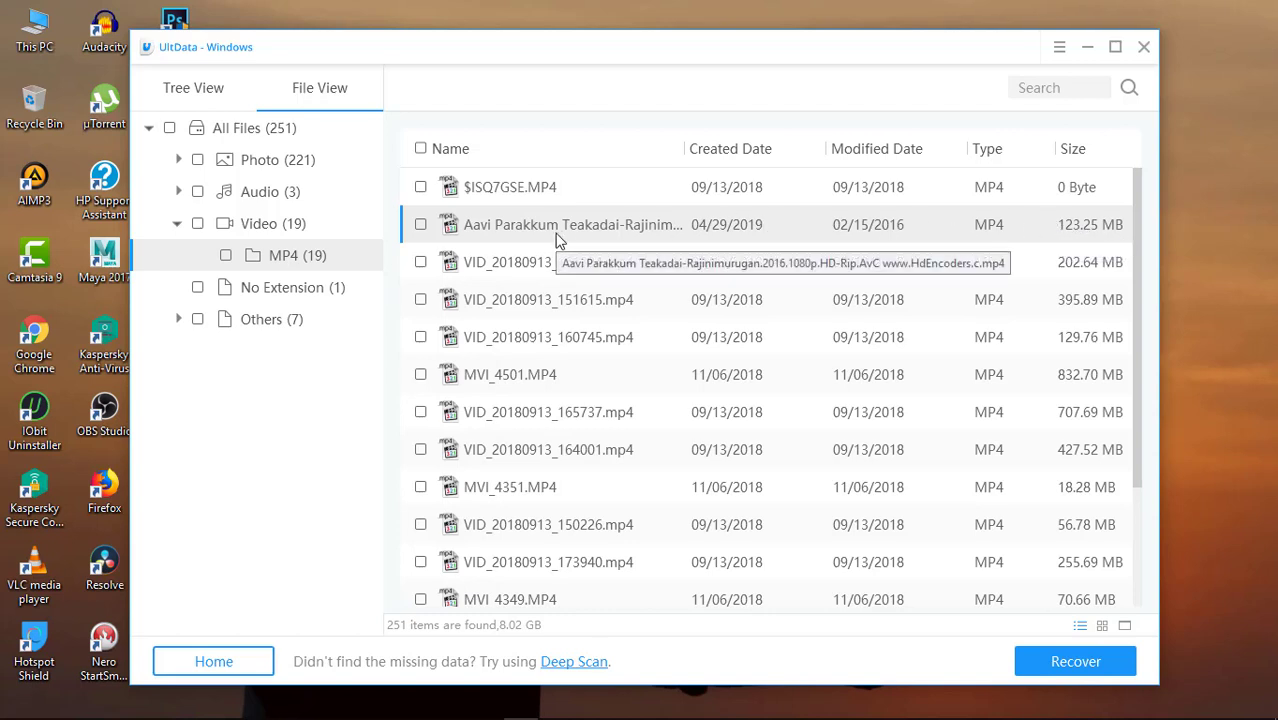
Mark only the Aavi Parakkum Teakadai-Rajinimurugan video for recovery among the MP4 files
{"action": "left_click", "coordinate": [421, 225]}
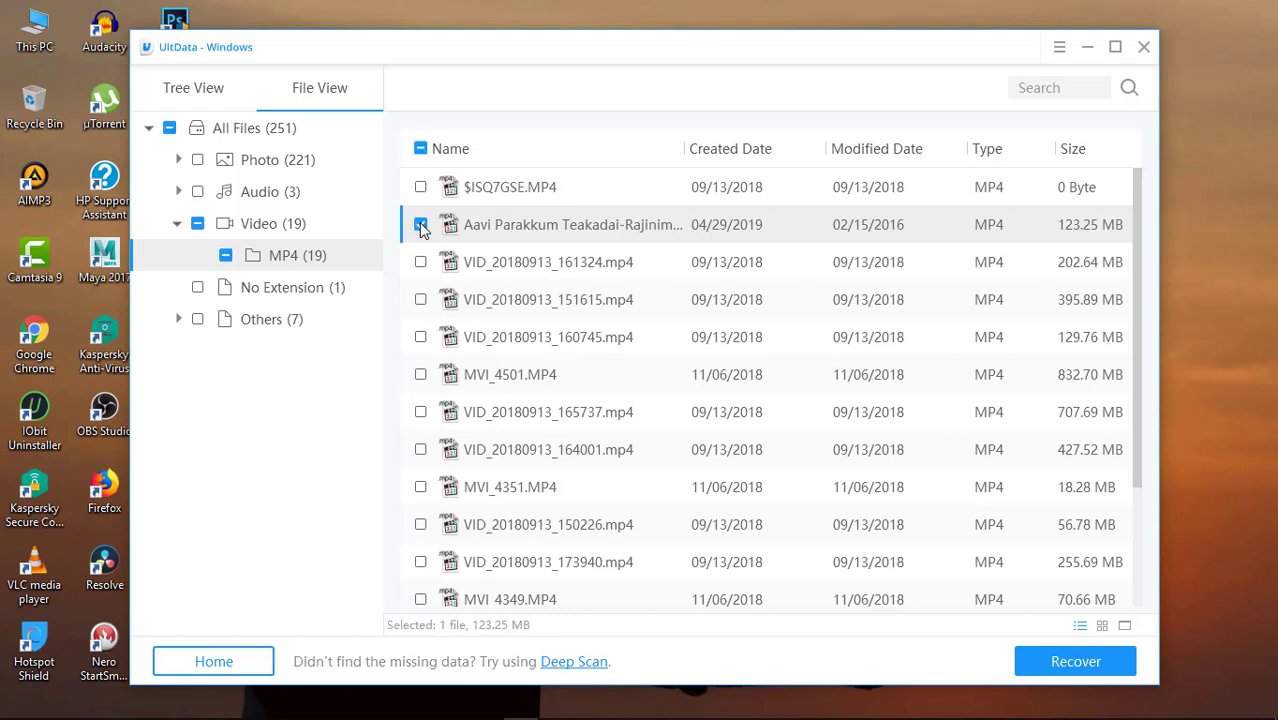
{"action": "left_click", "coordinate": [424, 419]}
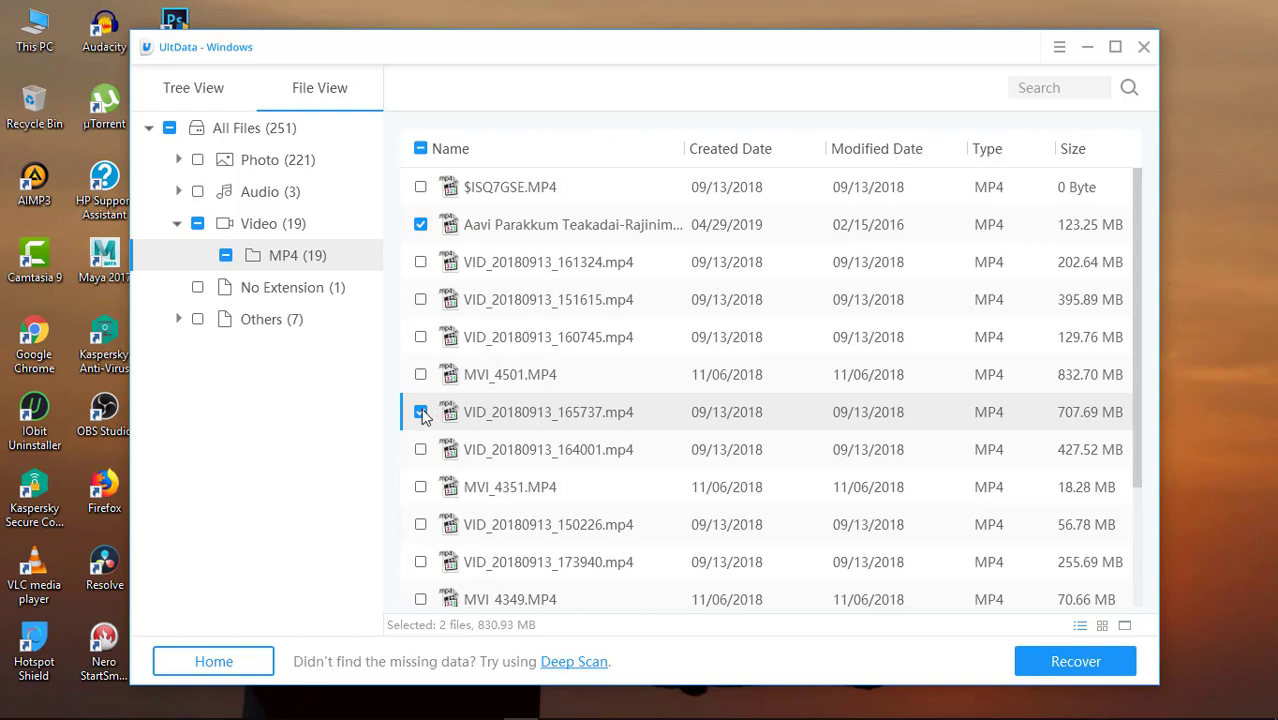
{"action": "left_click", "coordinate": [422, 414]}
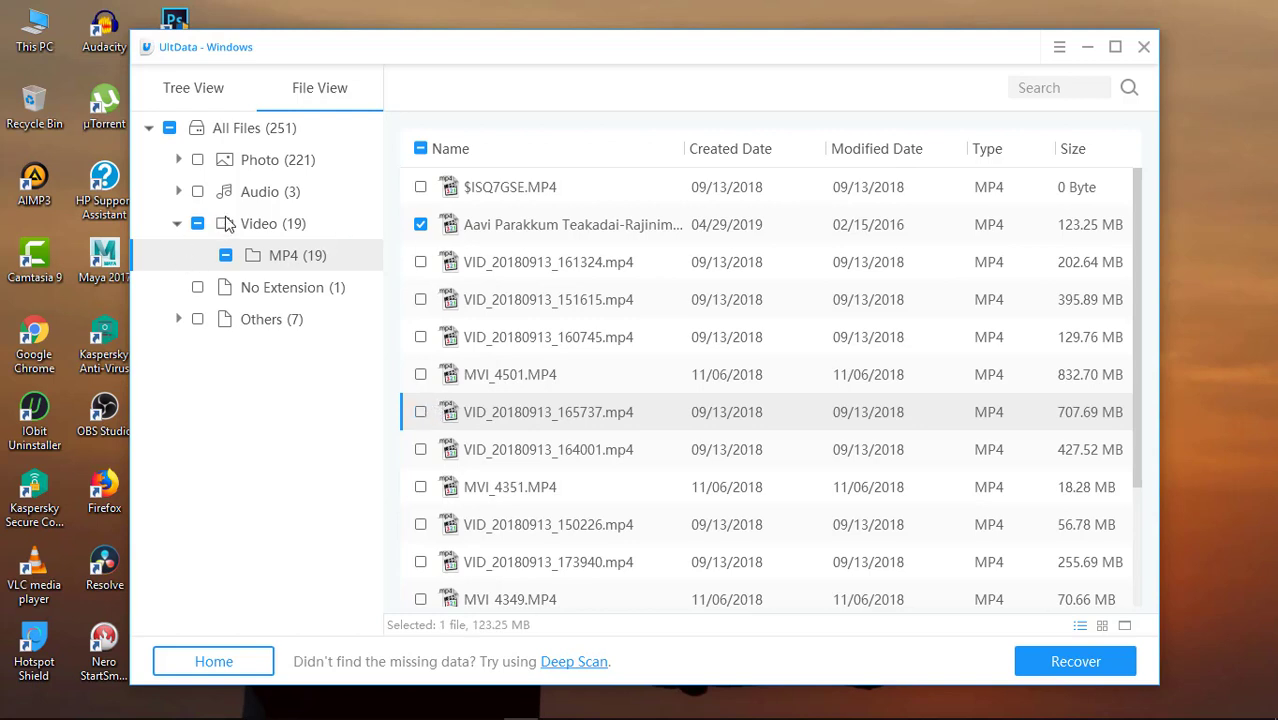
List the JPG files in the Photo category and mark the whole category for recovery
{"action": "left_click", "coordinate": [178, 160]}
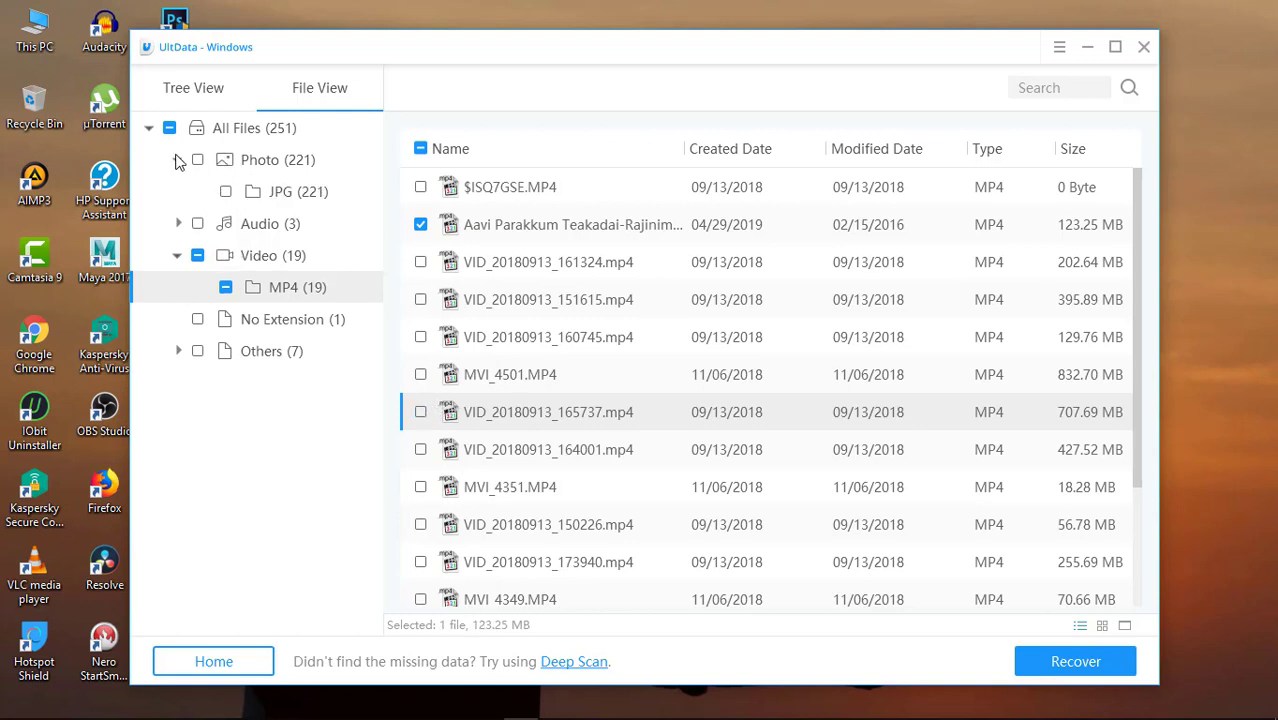
{"action": "left_click", "coordinate": [303, 195]}
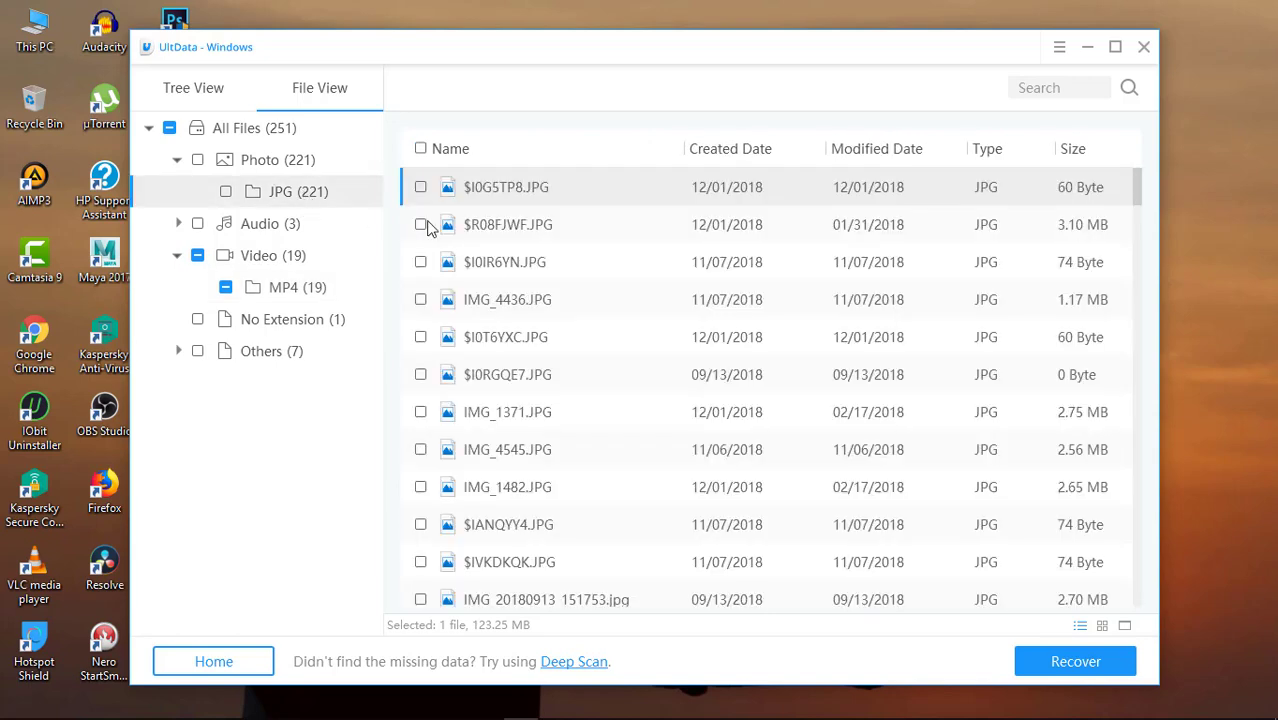
{"action": "mouse_move", "coordinate": [1138, 190]}
{"action": "left_mouse_down"}
{"action": "mouse_move", "coordinate": [1141, 337]}
{"action": "mouse_move", "coordinate": [1141, 185]}
{"action": "left_mouse_up"}
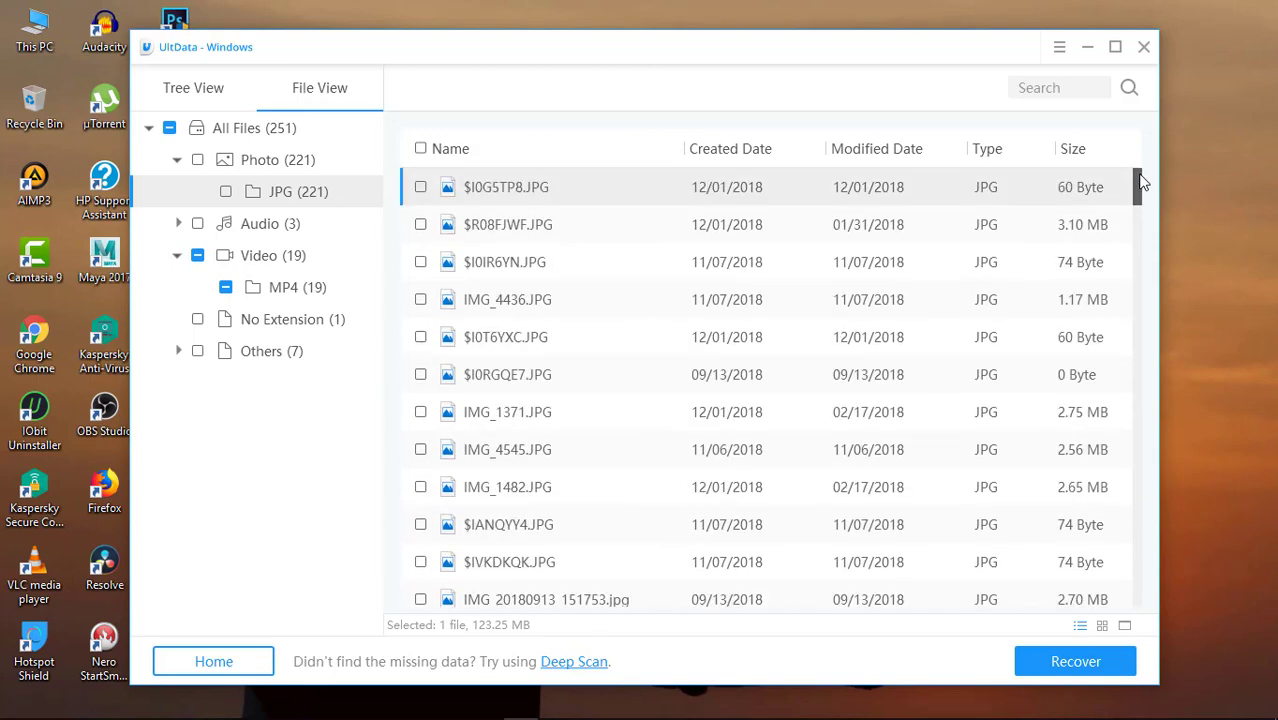
{"action": "left_click", "coordinate": [199, 161]}
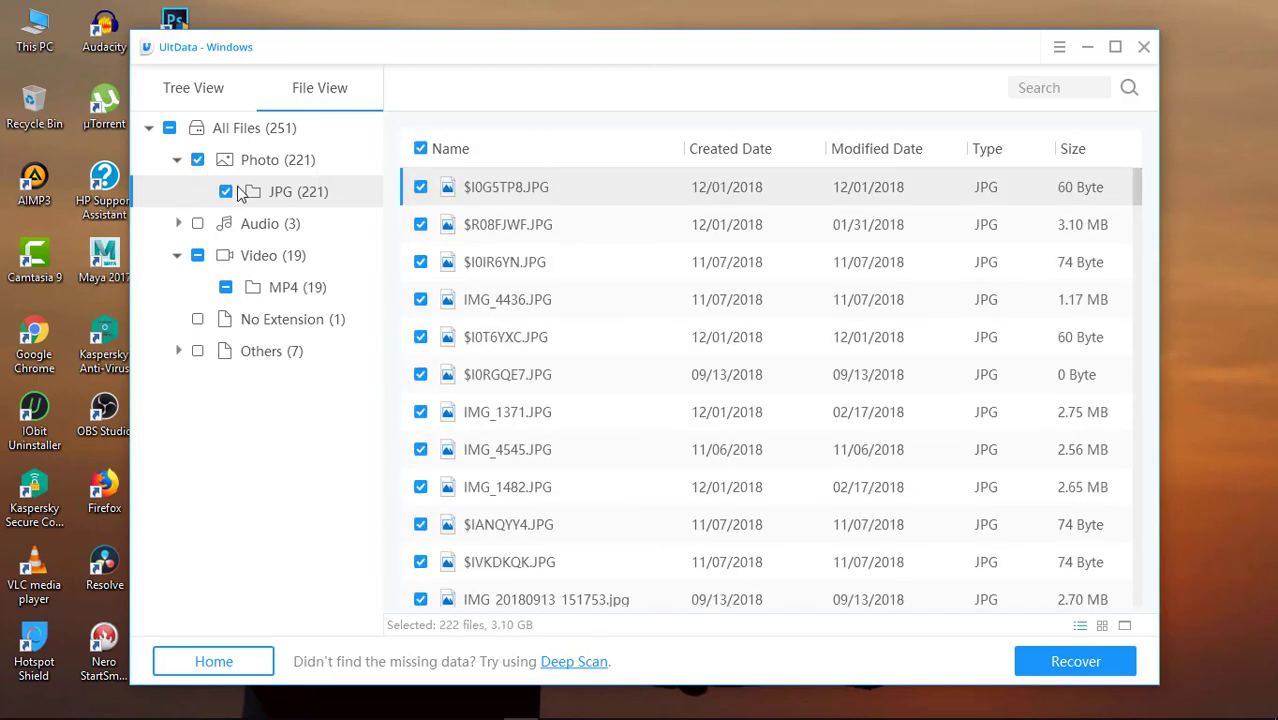
Recover the marked video and photos, saving them to the G: drive
{"action": "left_click", "coordinate": [1071, 662]}
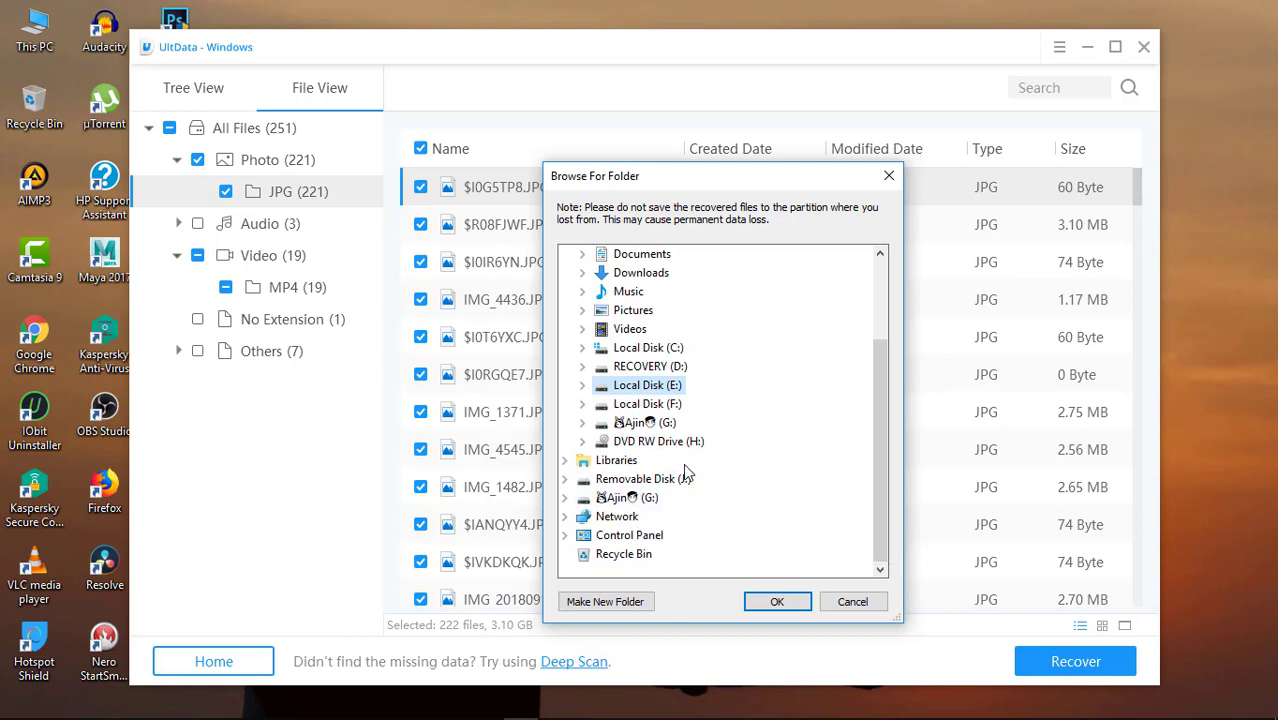
{"action": "double_click", "coordinate": [652, 423]}
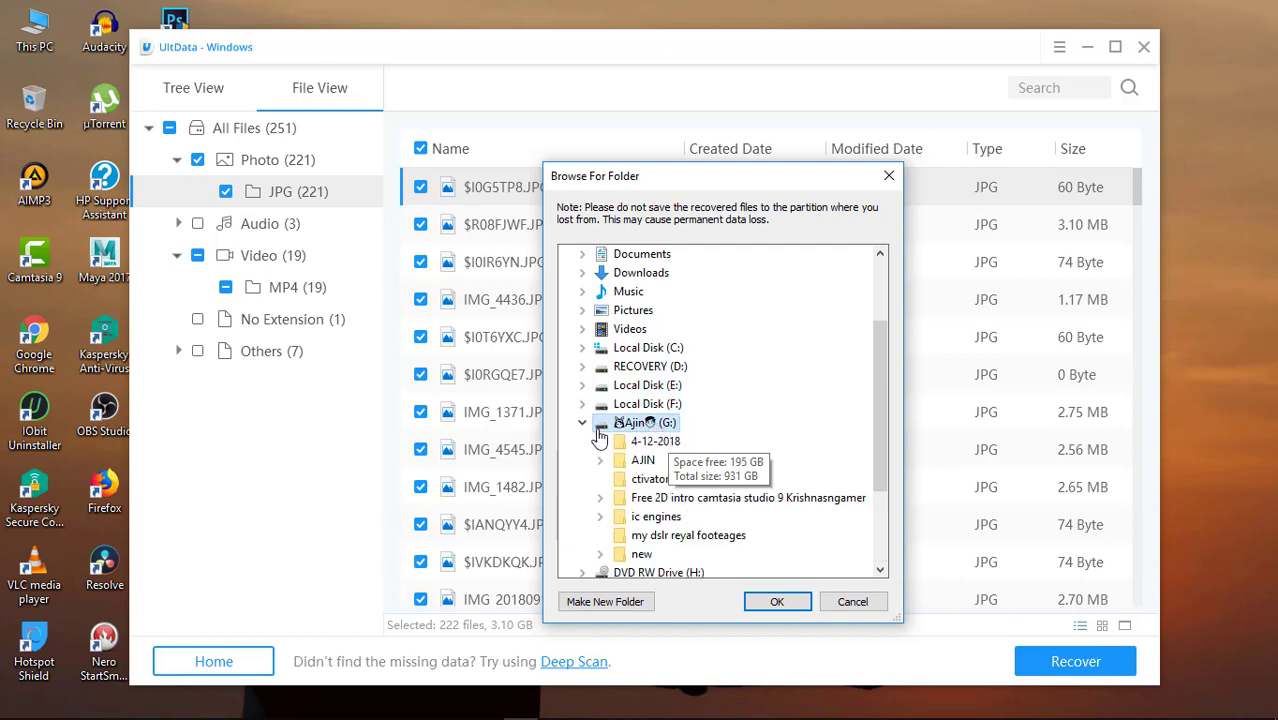
{"action": "left_click", "coordinate": [582, 422]}
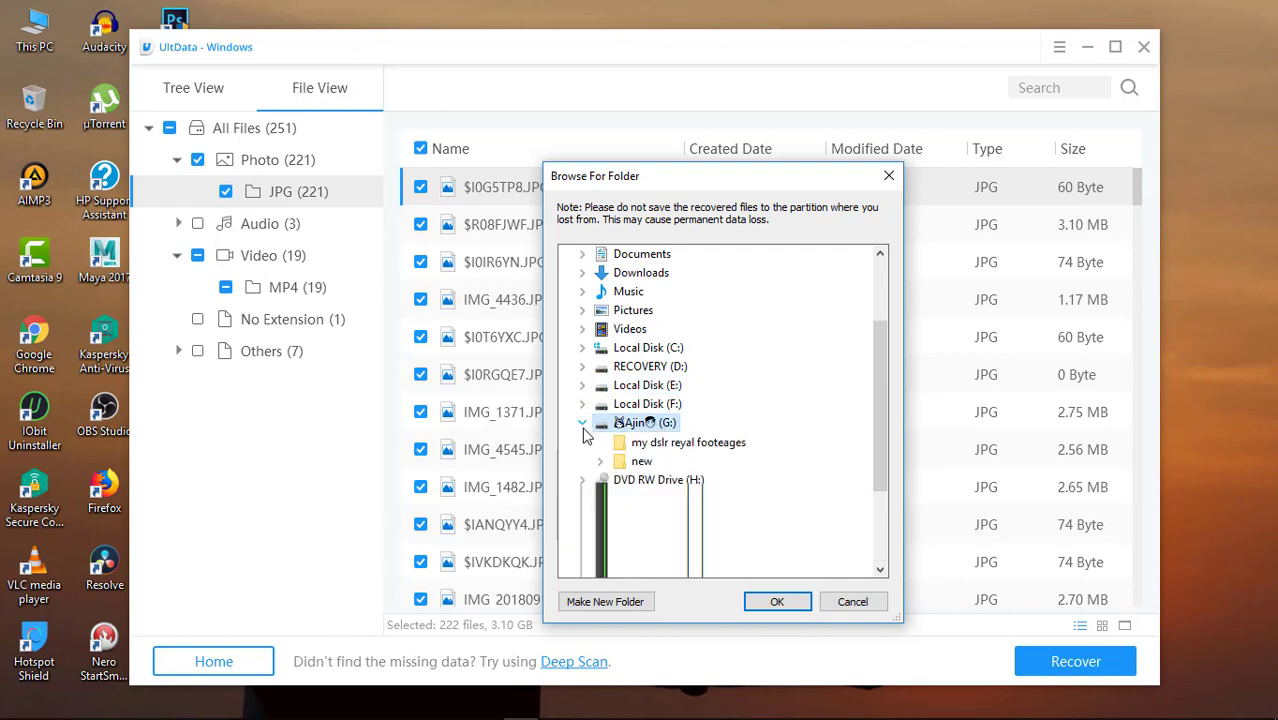
{"action": "left_click", "coordinate": [785, 602]}
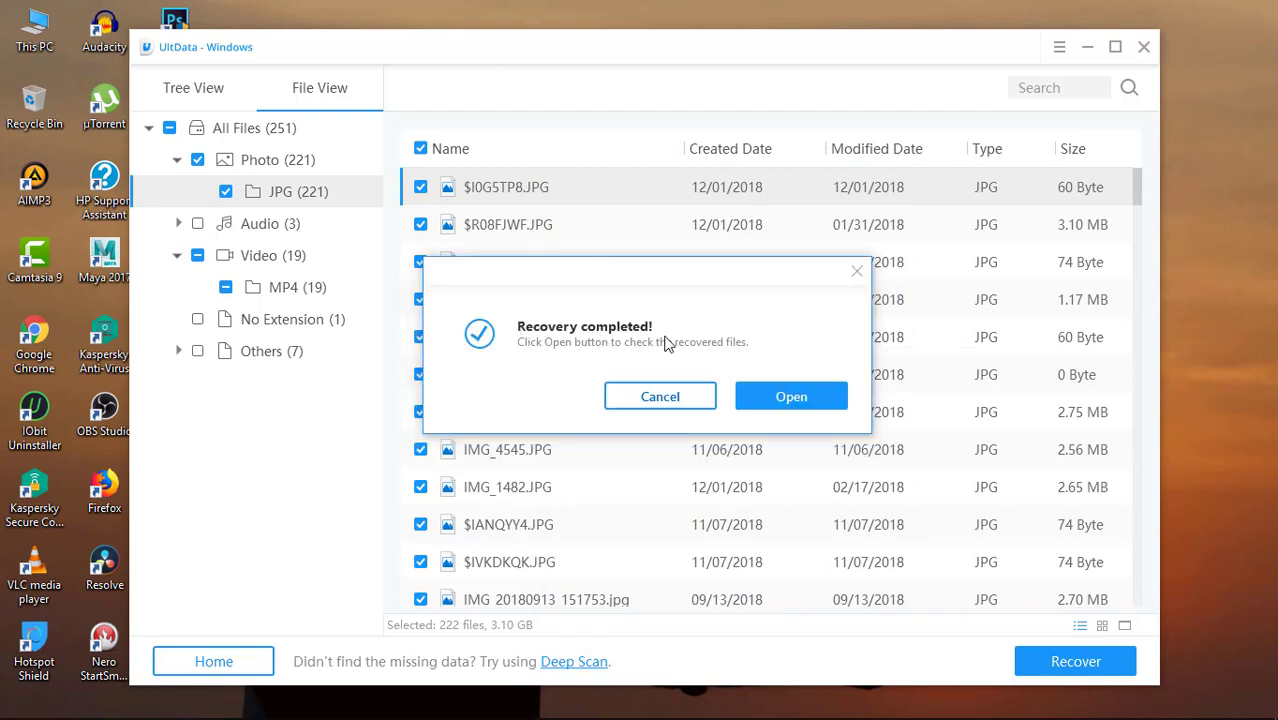
Open the recovery output folder and go through D and $RECYCLE.BIN to the subfolder holding the recovered files
{"action": "left_click", "coordinate": [788, 398]}
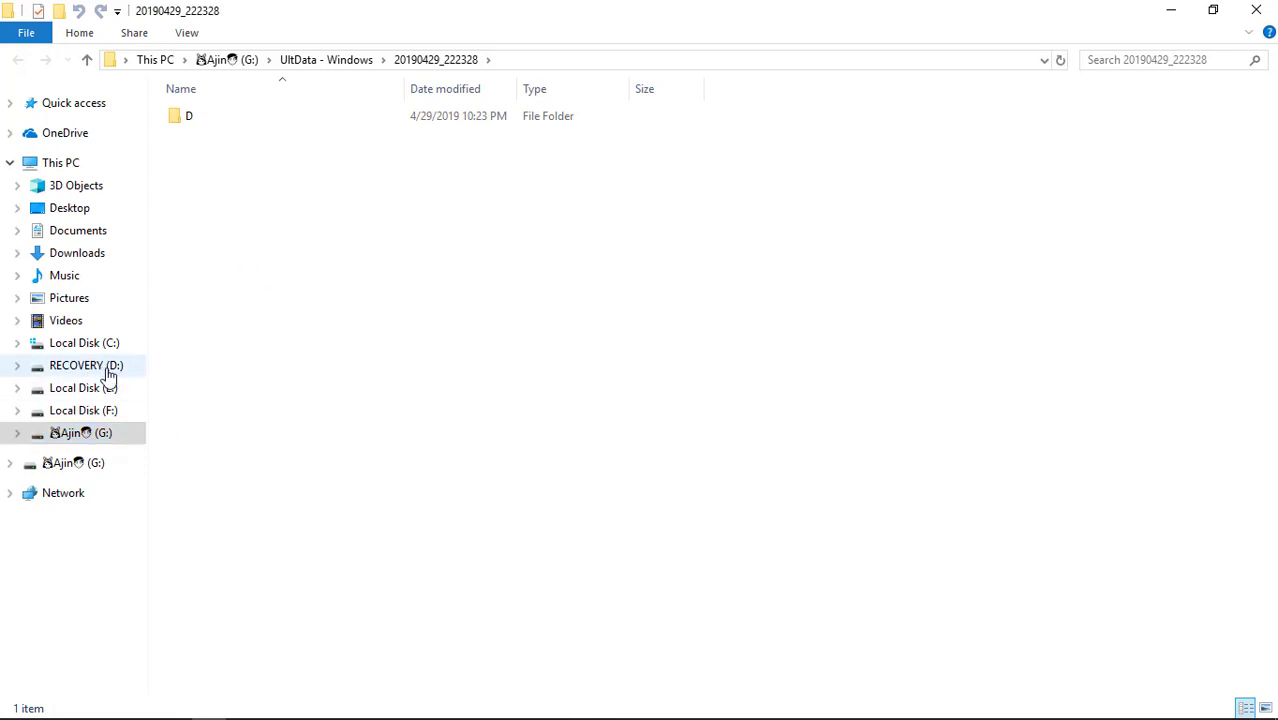
{"action": "double_click", "coordinate": [206, 122]}
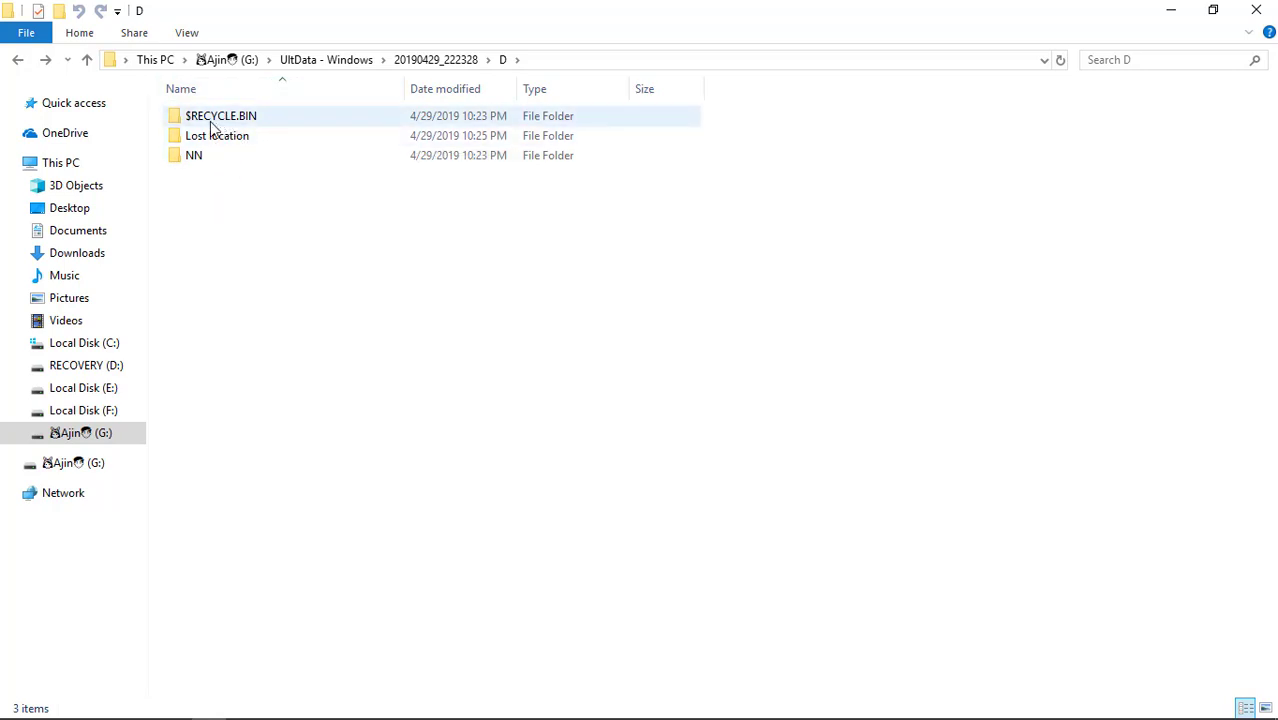
{"action": "double_click", "coordinate": [245, 122]}
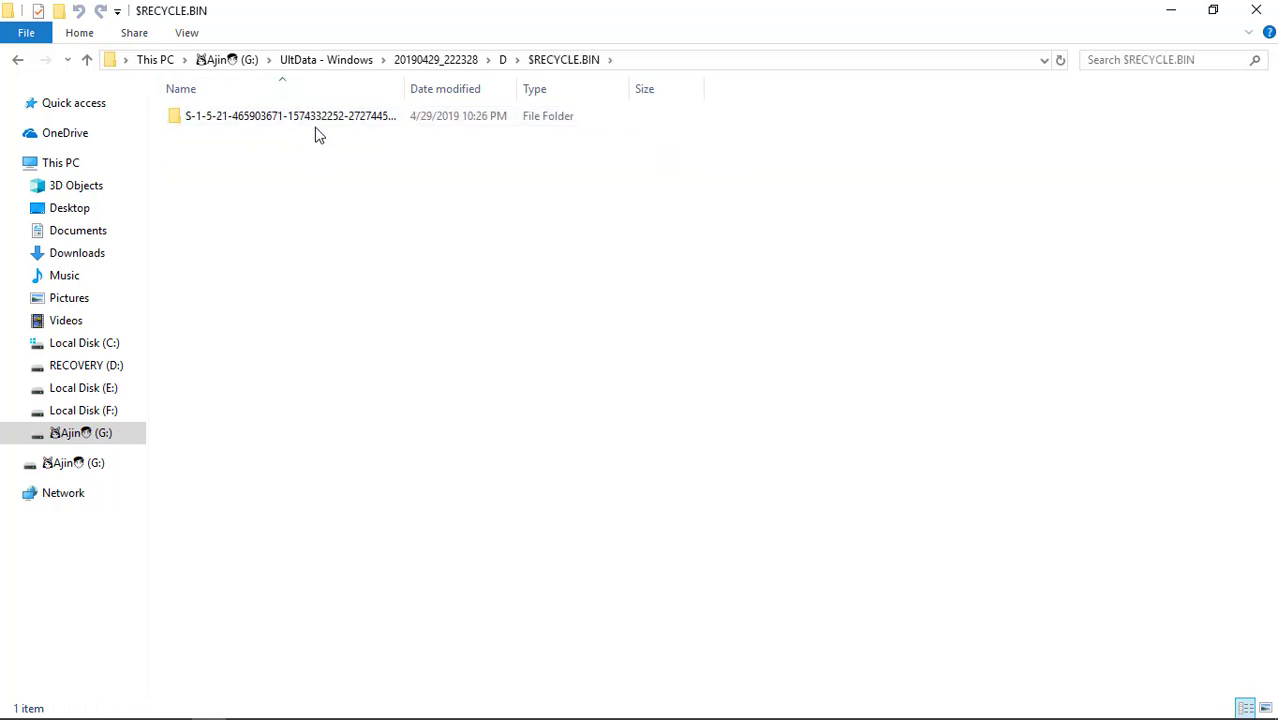
{"action": "double_click", "coordinate": [339, 117]}
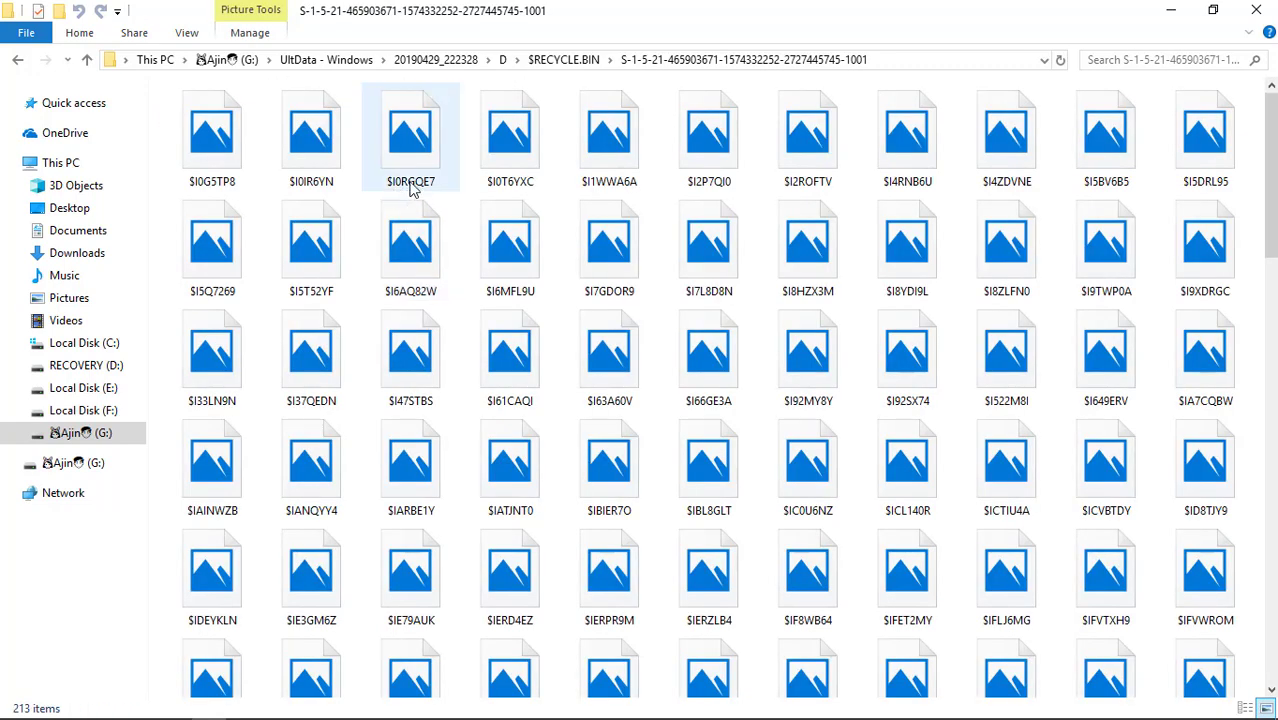
Look through the recovered files and highlight the yryry image at the end of the folder
{"action": "scroll", "coordinate": [600, 228], "scroll_direction": "down", "scroll_amount": 2}
{"action": "scroll", "coordinate": [600, 228], "scroll_direction": "down", "scroll_amount": 6}
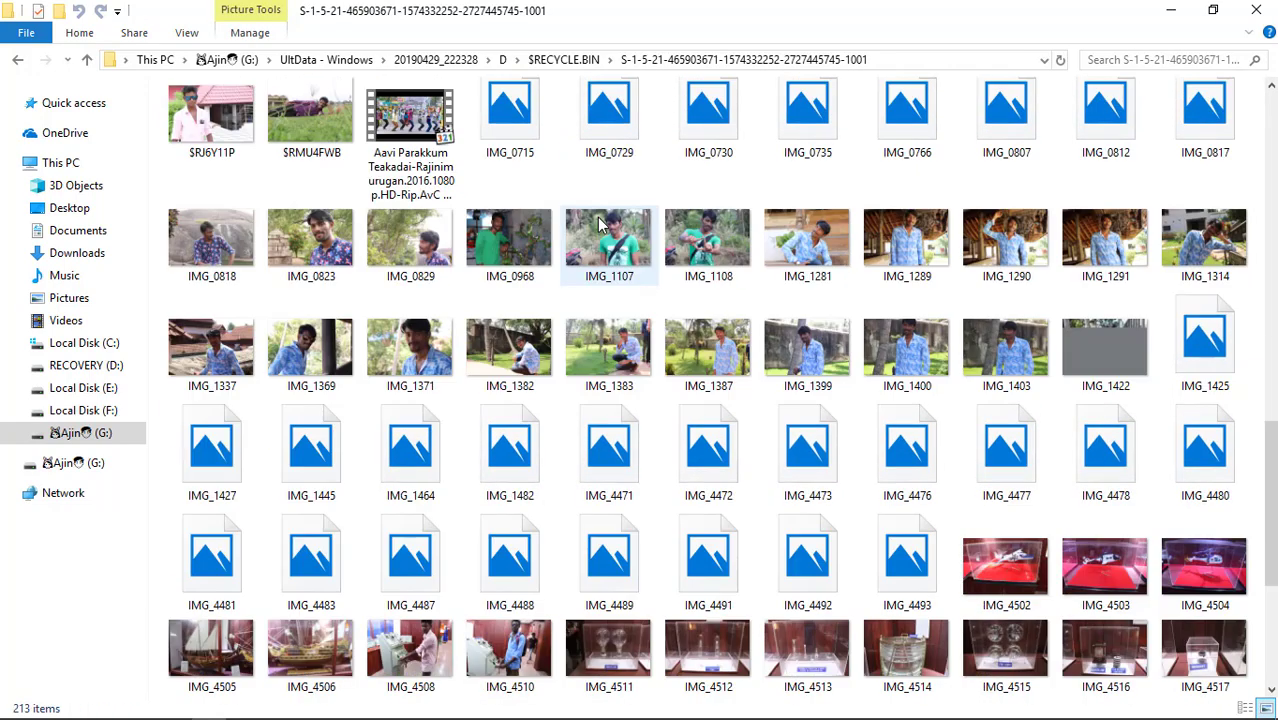
{"action": "scroll", "coordinate": [600, 225], "scroll_direction": "down", "scroll_amount": 3}
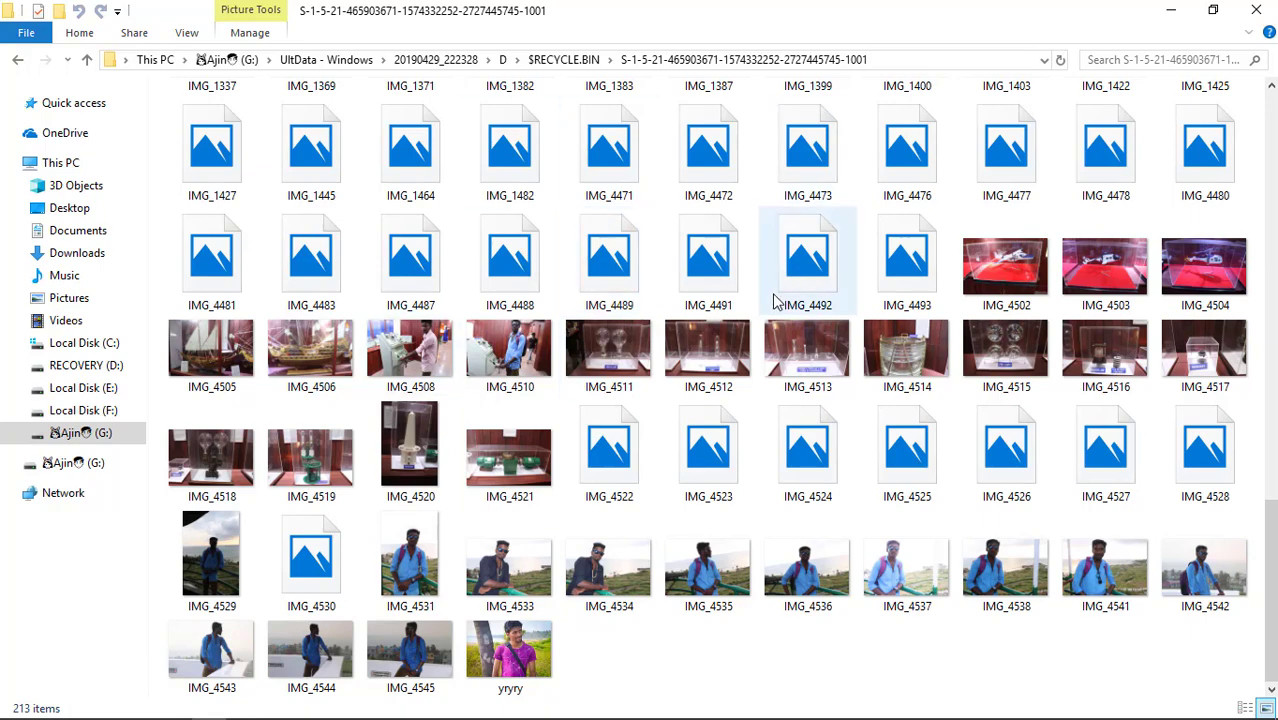
{"action": "scroll", "coordinate": [775, 302], "scroll_direction": "up", "scroll_amount": 3}
{"action": "scroll", "coordinate": [775, 302], "scroll_direction": "down", "scroll_amount": 3}
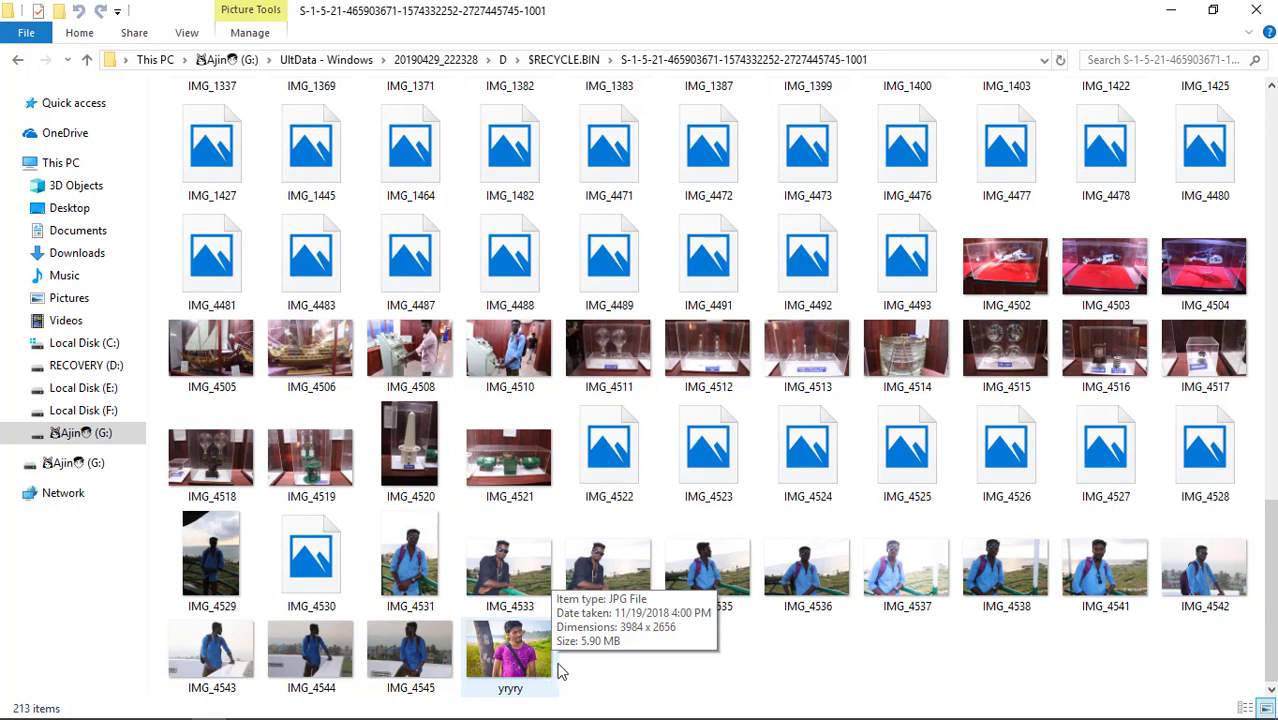
{"action": "left_click_drag", "start_coordinate": [565, 660], "coordinate": [542, 654]}
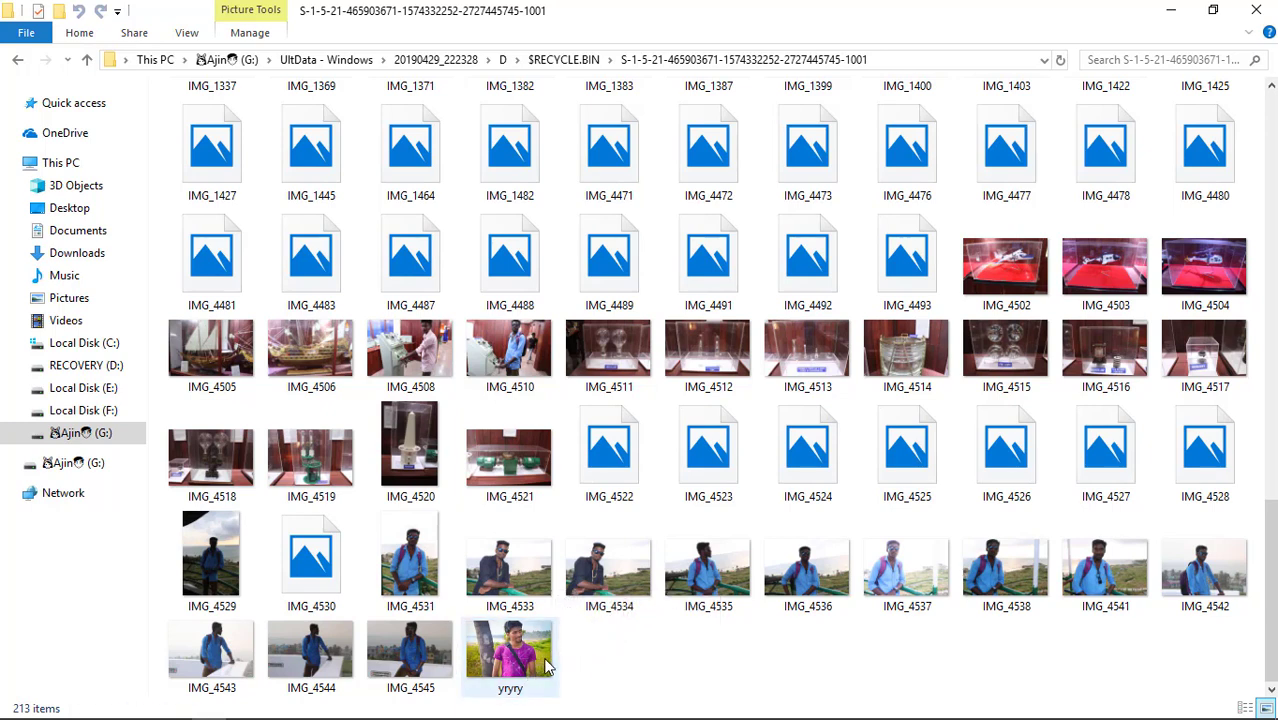
{"action": "left_click_drag", "start_coordinate": [571, 652], "coordinate": [518, 655]}
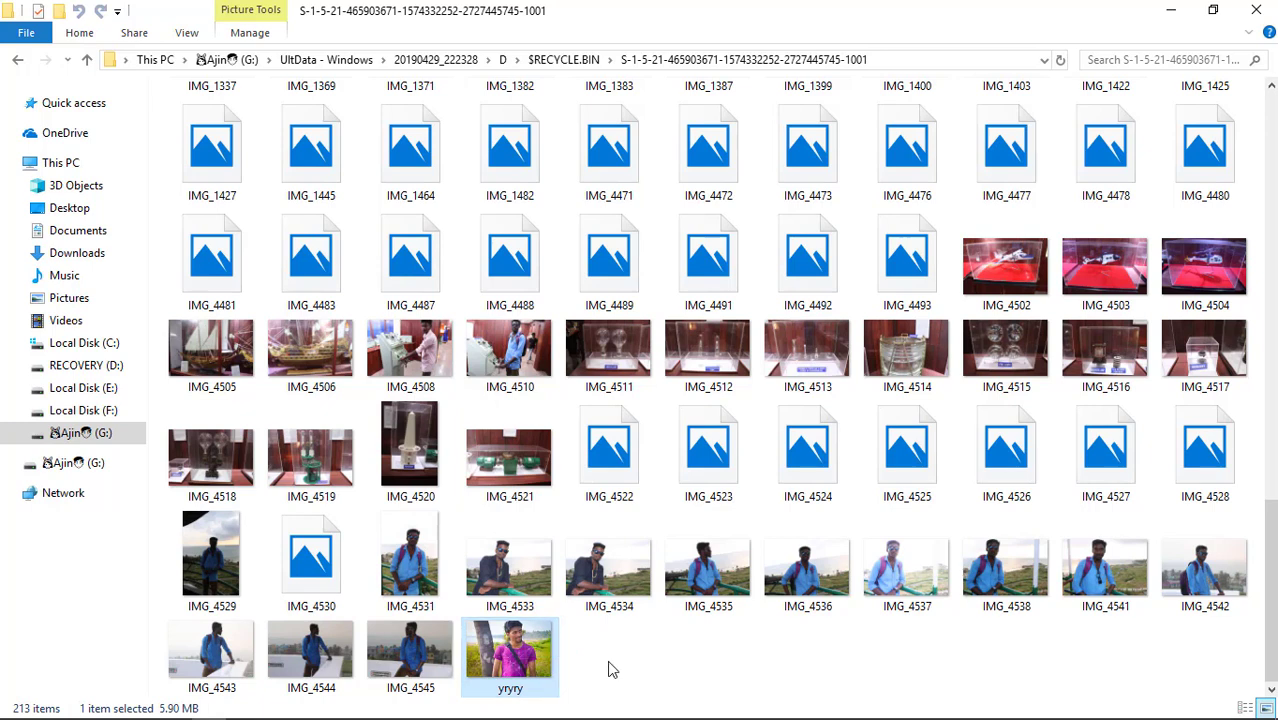
{"action": "left_click_drag", "start_coordinate": [612, 669], "coordinate": [556, 652]}
Play the recovered Aavi Parakkum Teakadai-Rajinimurugan video in full screen, and close the player
{"action": "scroll", "coordinate": [563, 537], "scroll_direction": "up", "scroll_amount": 3}
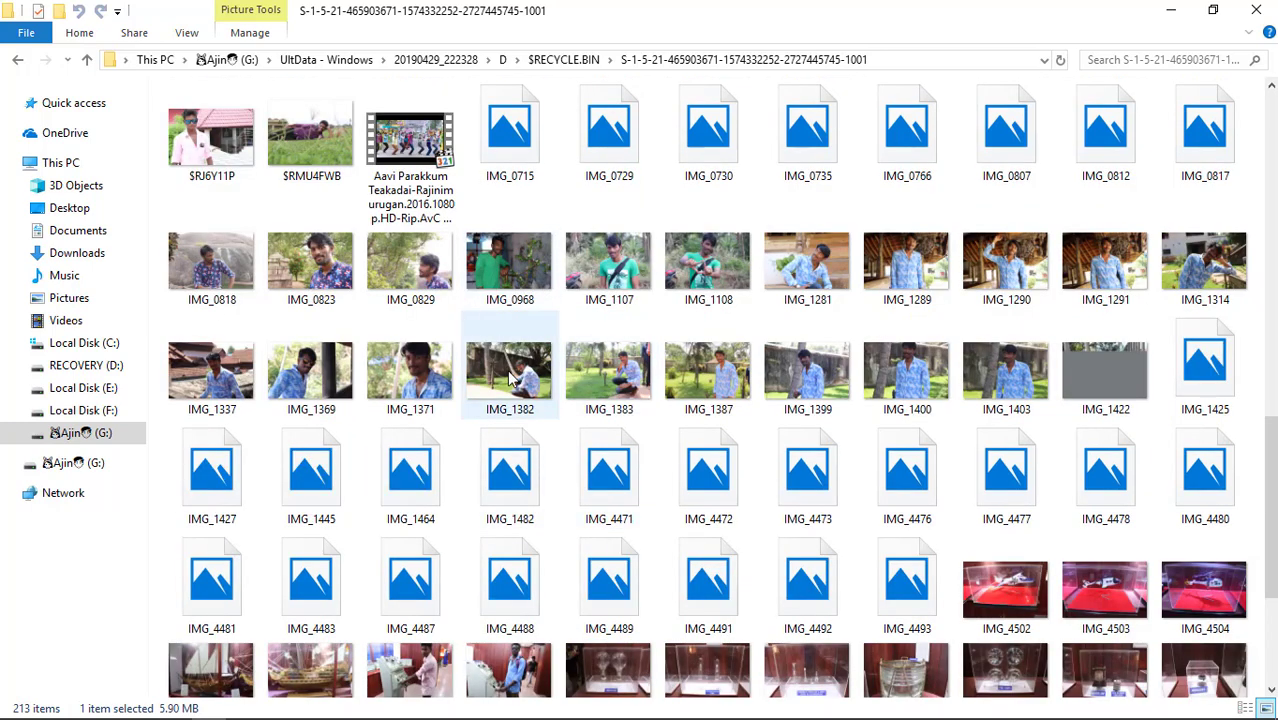
{"action": "scroll", "coordinate": [510, 375], "scroll_direction": "up", "scroll_amount": 3}
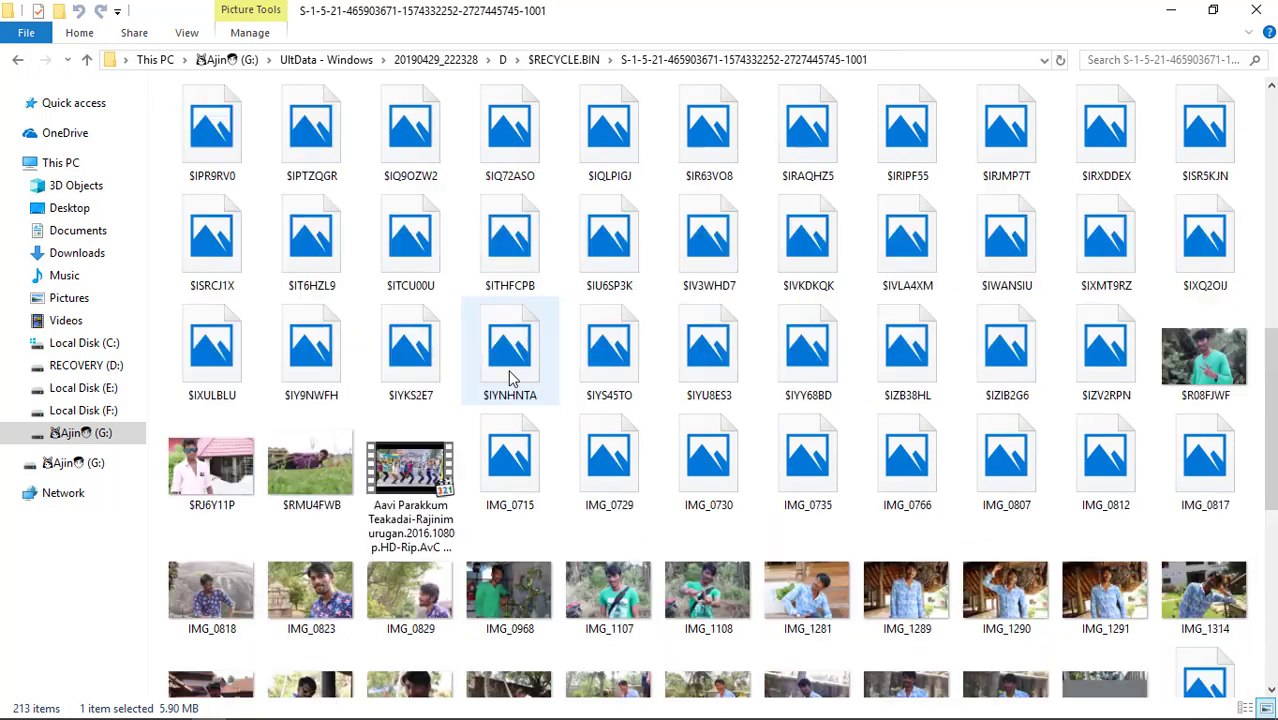
{"action": "double_click", "coordinate": [408, 490]}
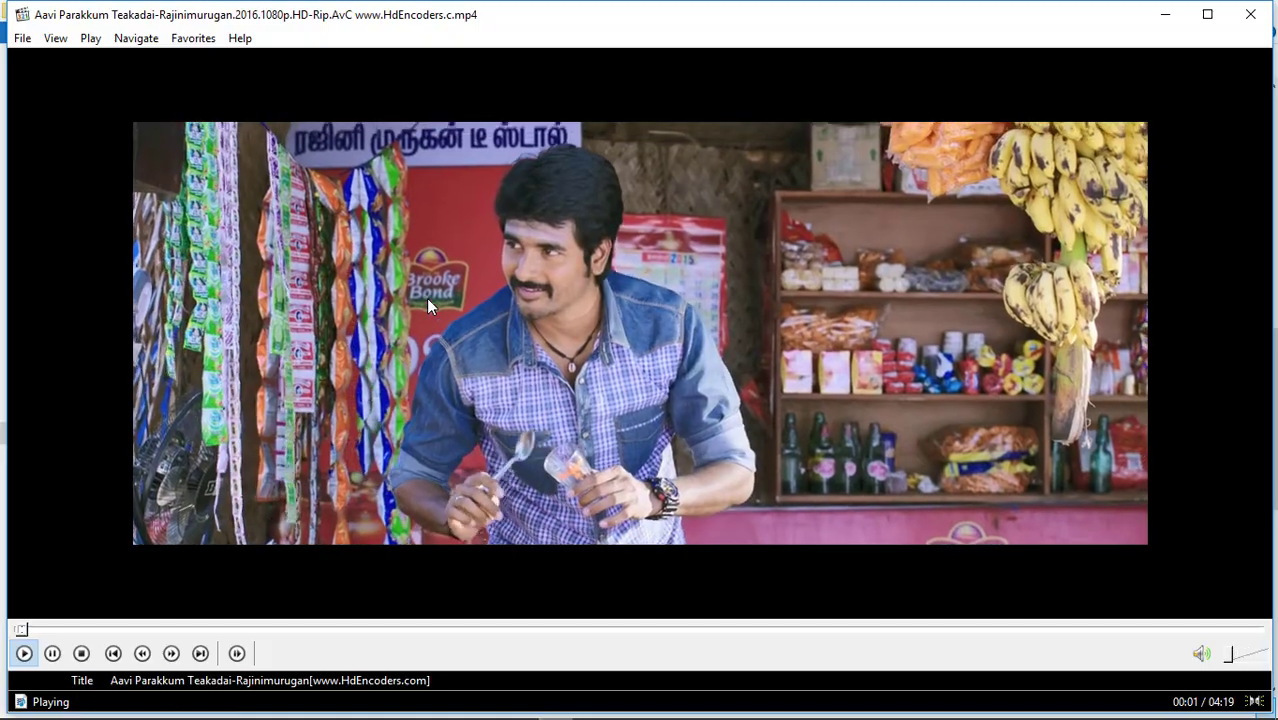
{"action": "double_click", "coordinate": [426, 298]}
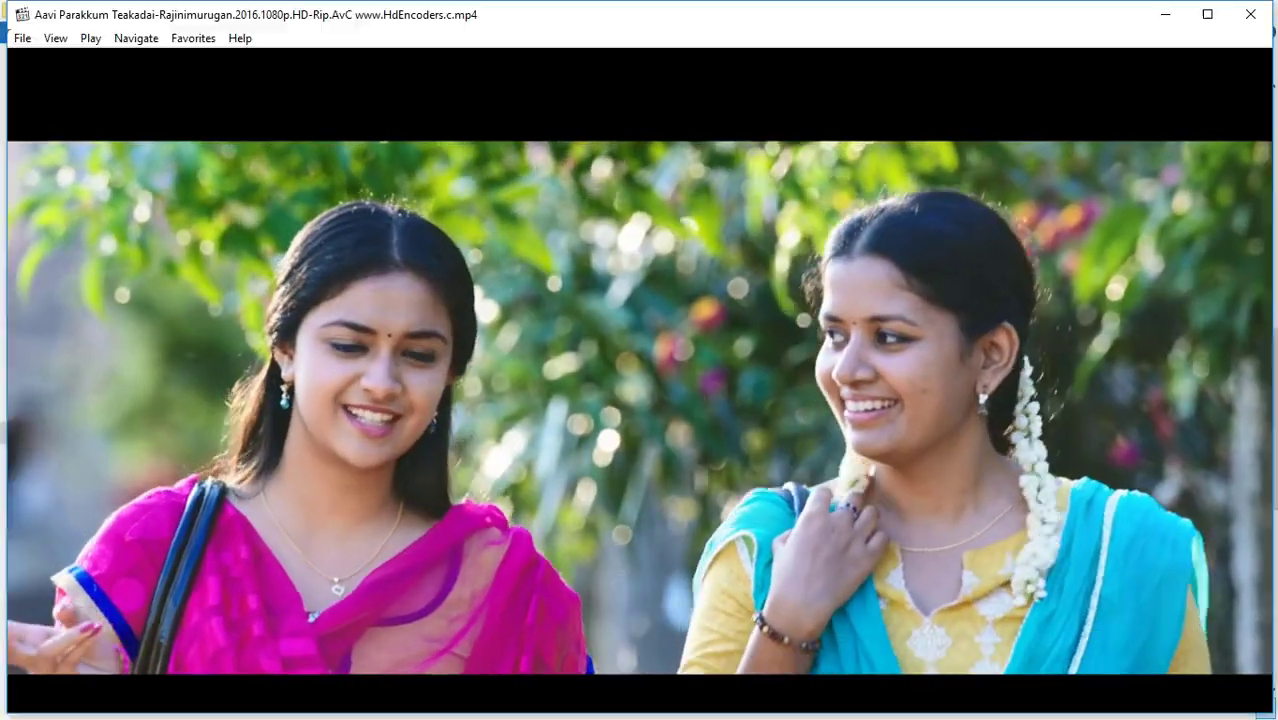
{"action": "key", "text": "alt+F4"}
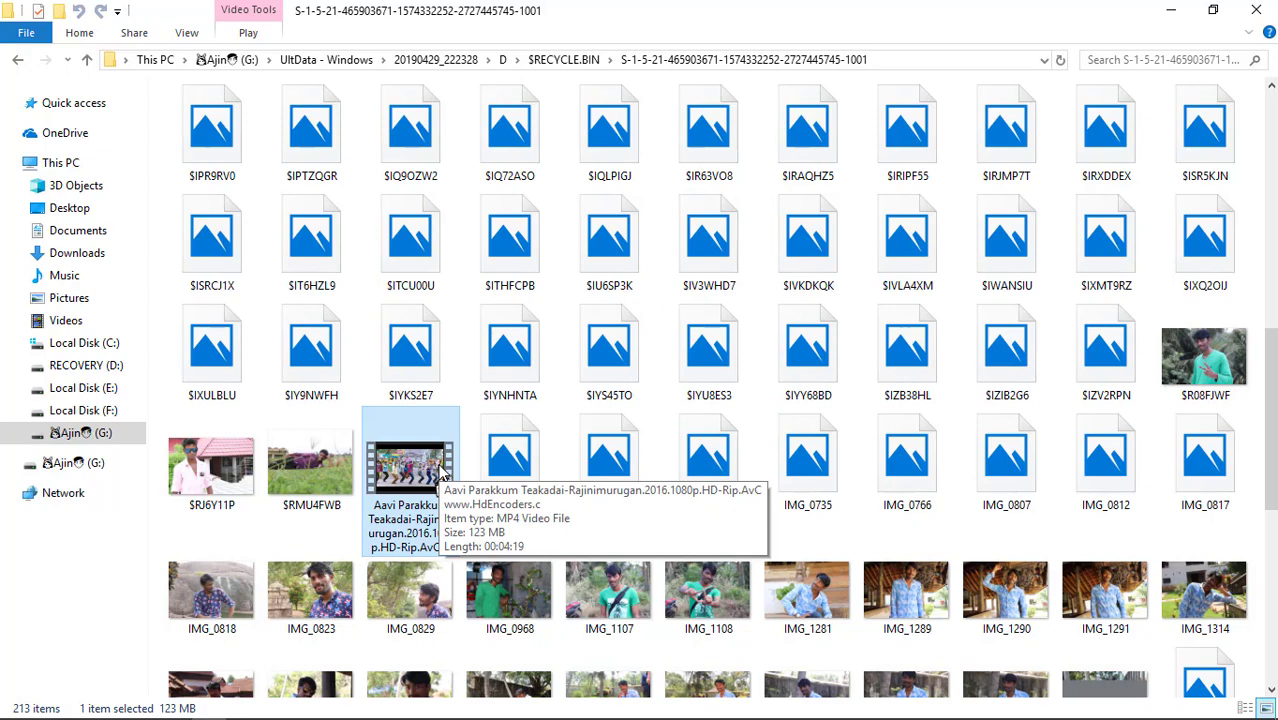
Browse the recovered photos again and select IMG_1399
{"action": "scroll", "coordinate": [443, 472], "scroll_direction": "down", "scroll_amount": 5}
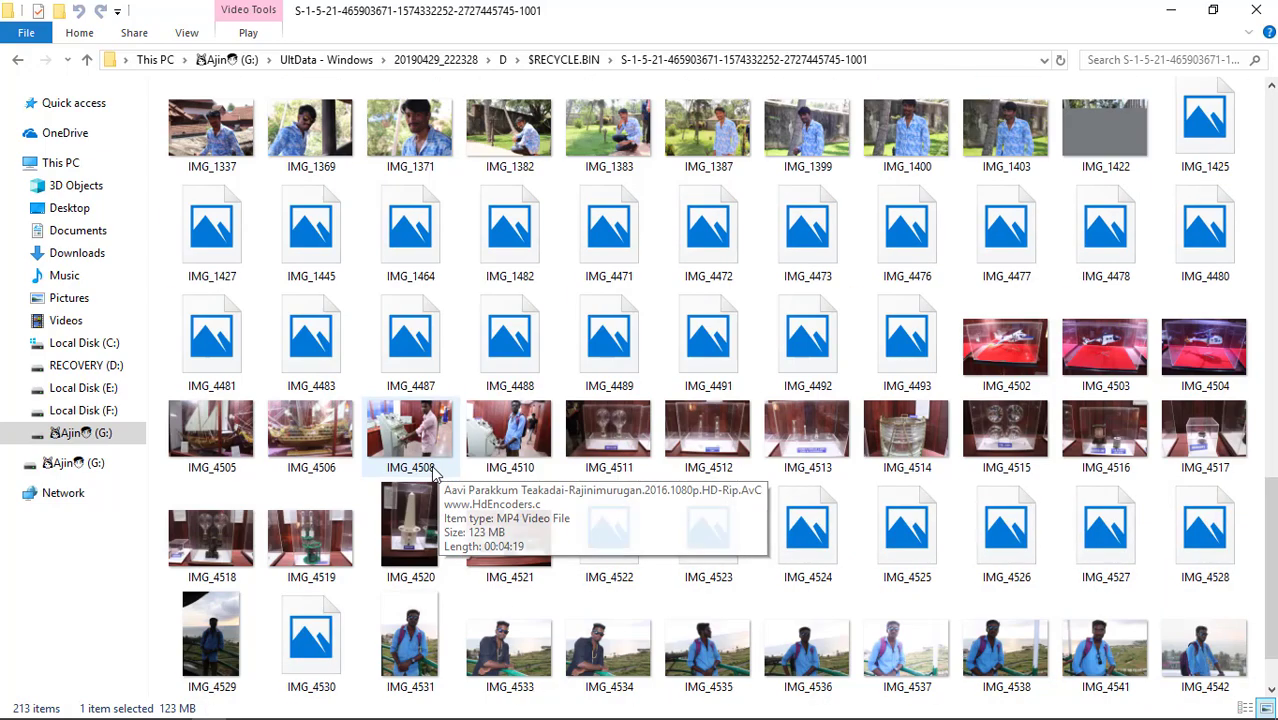
{"action": "scroll", "coordinate": [443, 472], "scroll_direction": "up", "scroll_amount": 7}
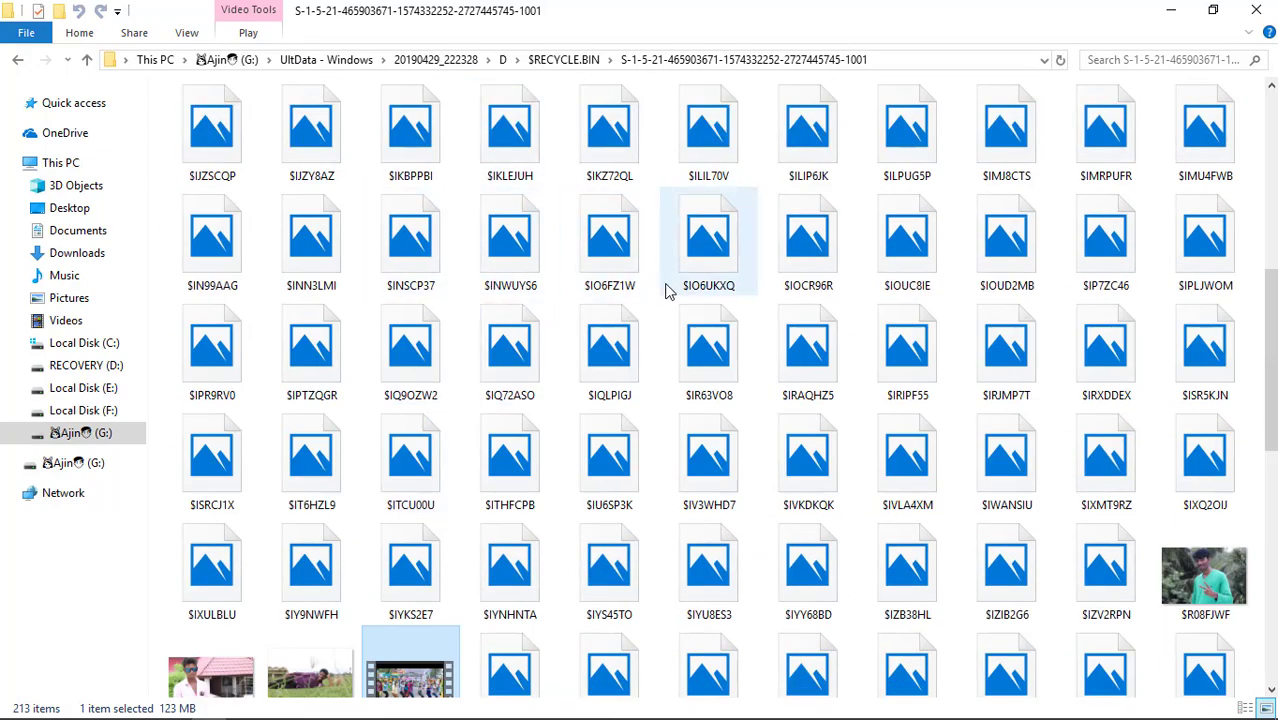
{"action": "scroll", "coordinate": [668, 288], "scroll_direction": "down", "scroll_amount": 7}
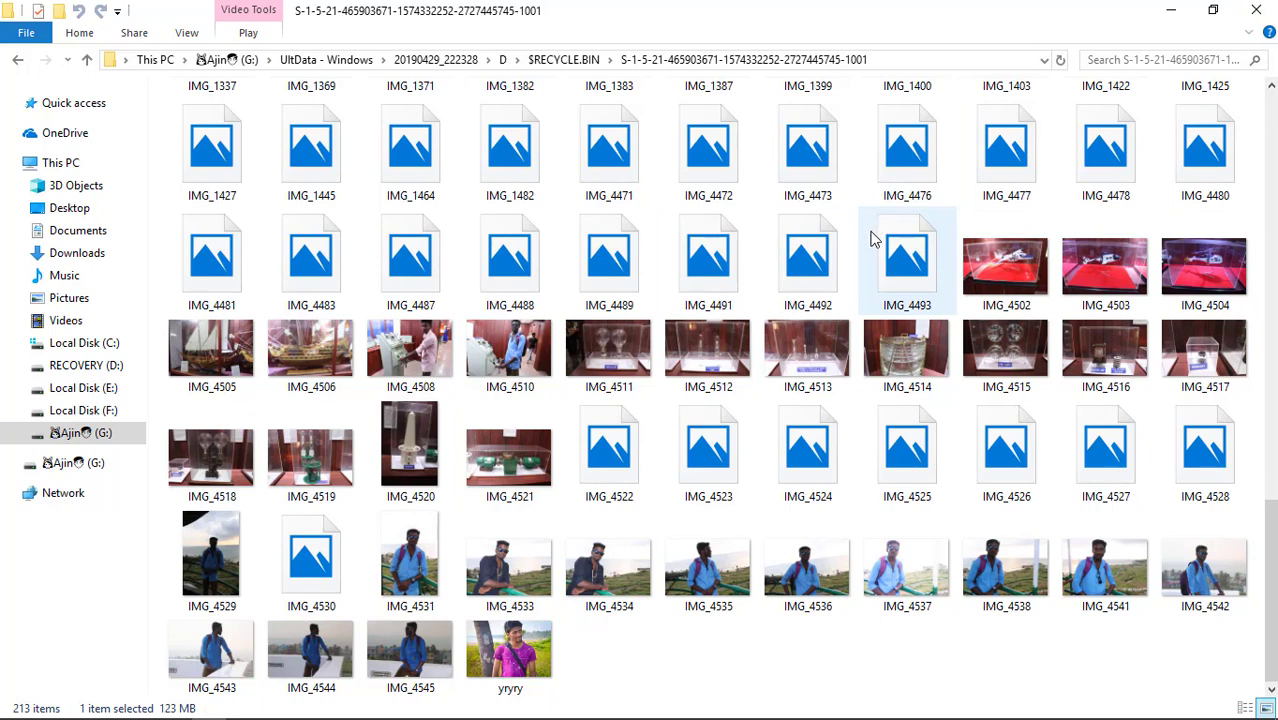
{"action": "scroll", "coordinate": [870, 240], "scroll_direction": "up", "scroll_amount": 3}
{"action": "left_click", "coordinate": [808, 318]}
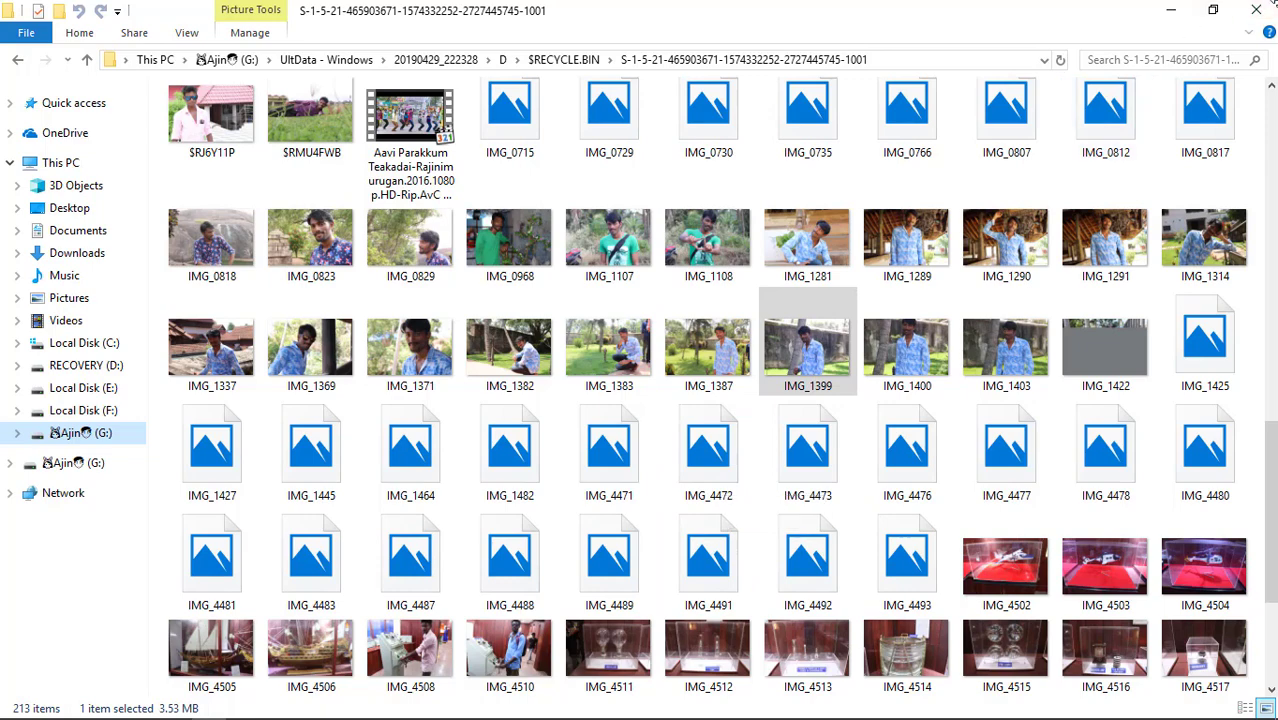
Close the recovered files folder and show the scan results for D: RECOVERY in Tree View
{"action": "left_click", "coordinate": [1262, 9]}
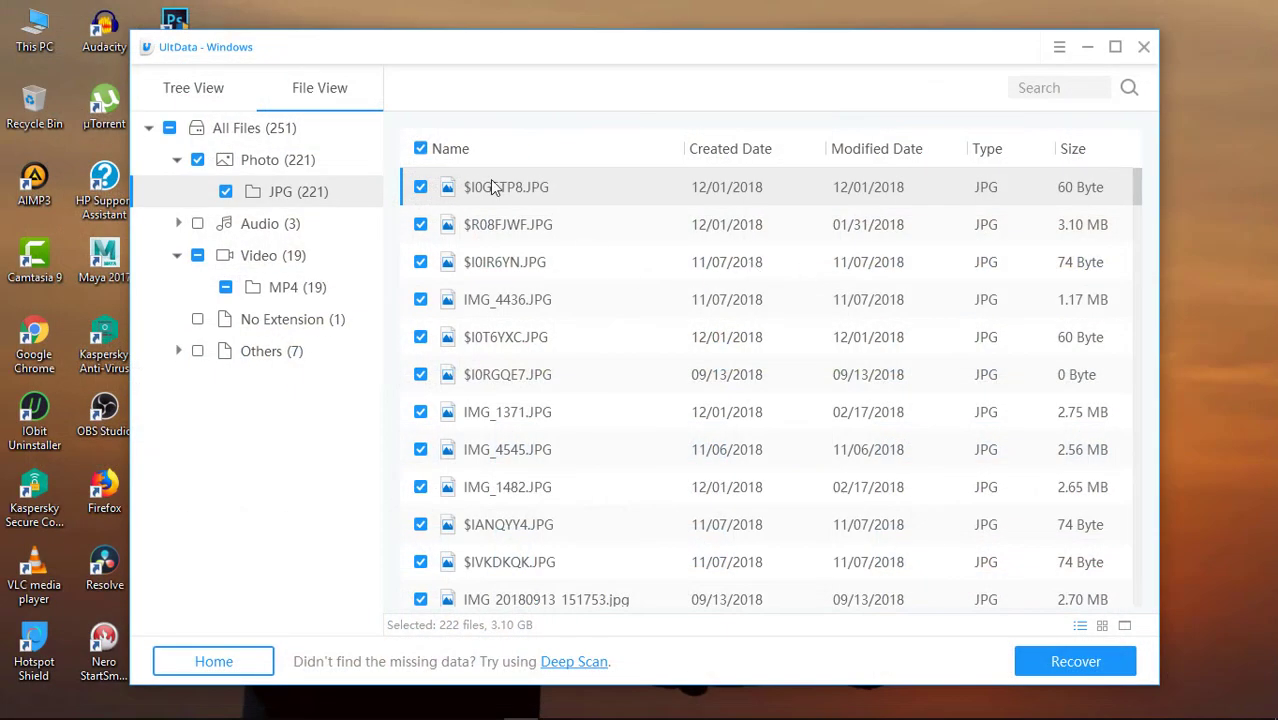
{"action": "left_click", "coordinate": [187, 90]}
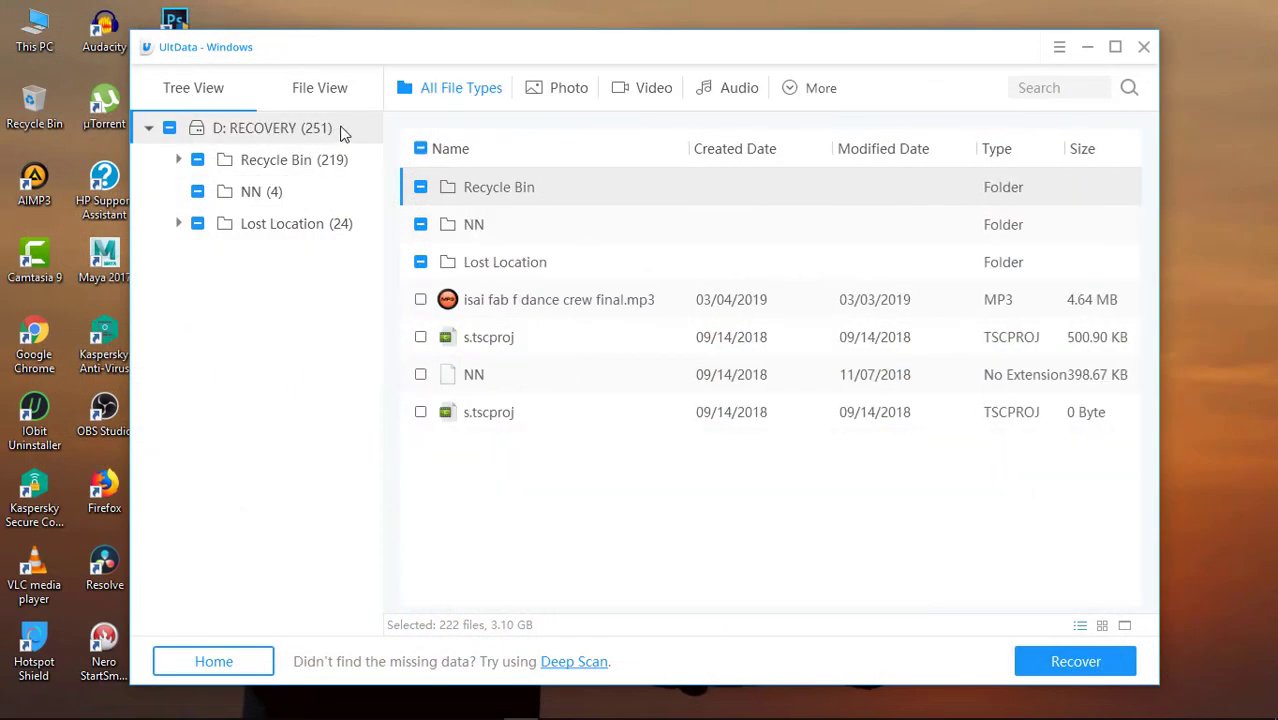
{"action": "left_click", "coordinate": [343, 133]}
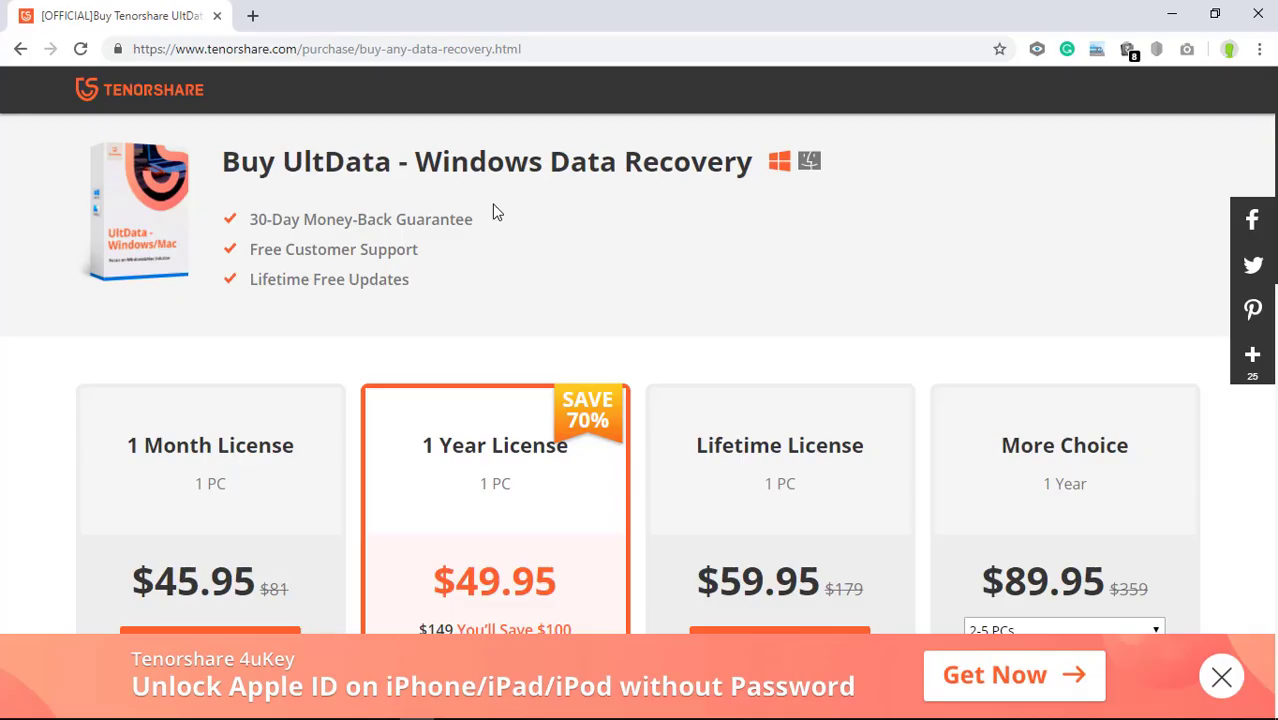
Examine the licence options and prices on the Tenorshare purchase page for UltData - Windows Data Recovery
{"action": "scroll", "coordinate": [494, 208], "scroll_direction": "down", "scroll_amount": 1}
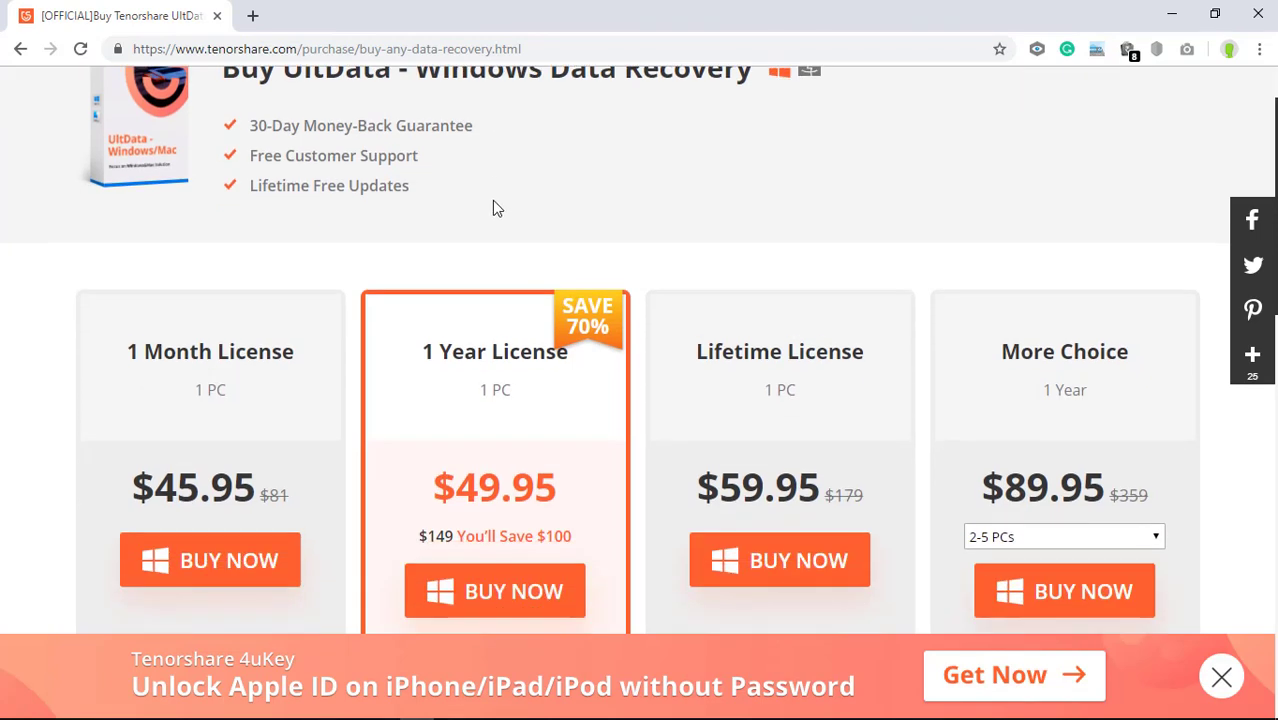
{"action": "scroll", "coordinate": [494, 208], "scroll_direction": "up", "scroll_amount": 1}
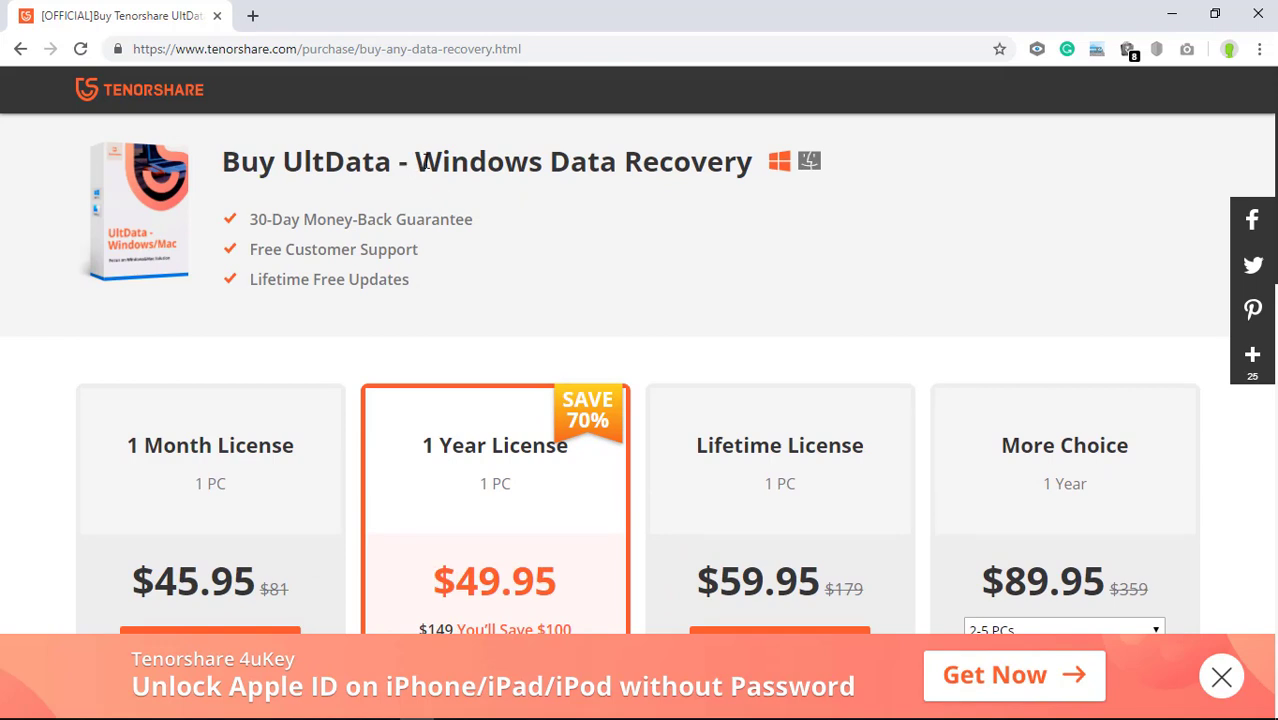
{"action": "scroll", "coordinate": [428, 170], "scroll_direction": "down", "scroll_amount": 1}
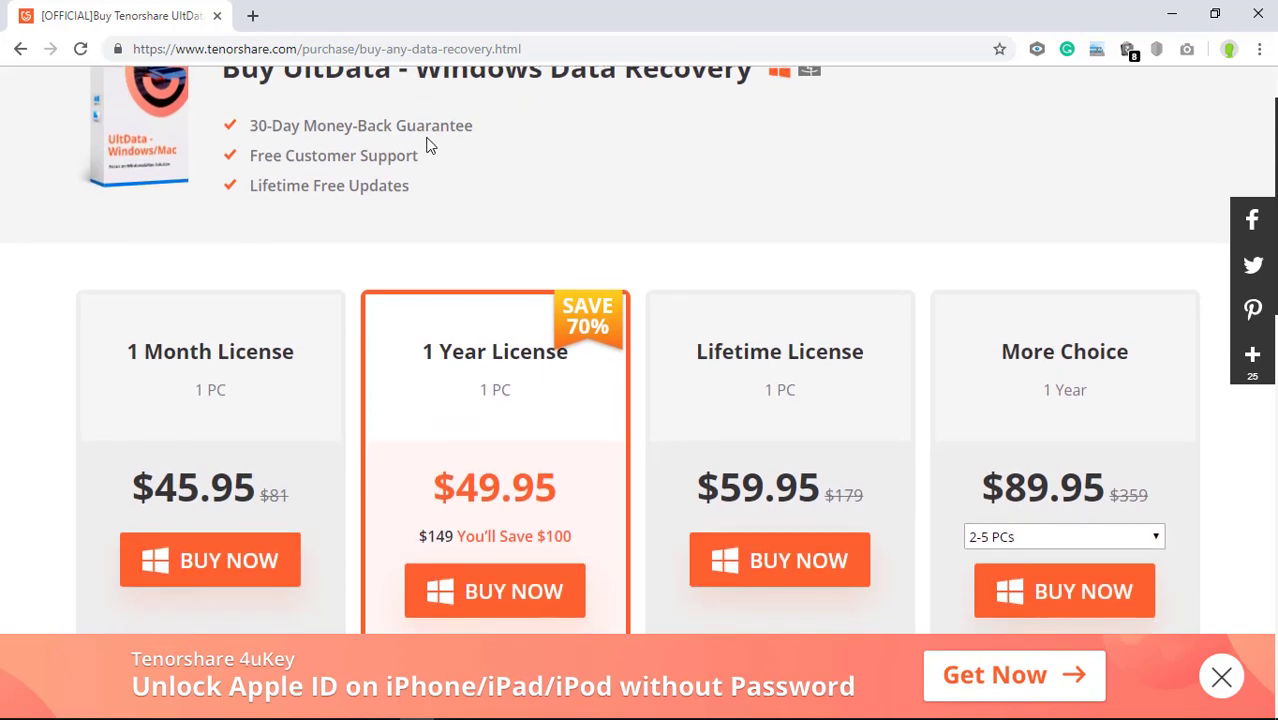
{"action": "scroll", "coordinate": [428, 147], "scroll_direction": "up", "scroll_amount": 1}
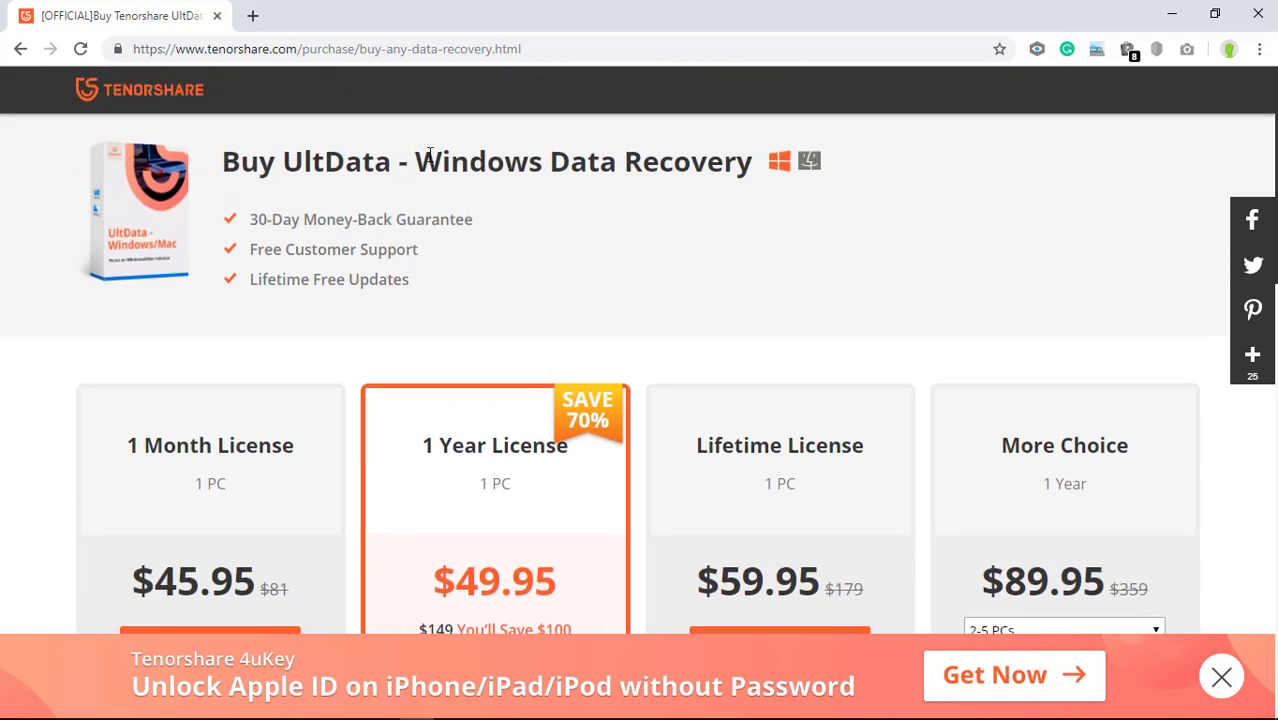
{"action": "scroll", "coordinate": [430, 152], "scroll_direction": "down", "scroll_amount": 2}
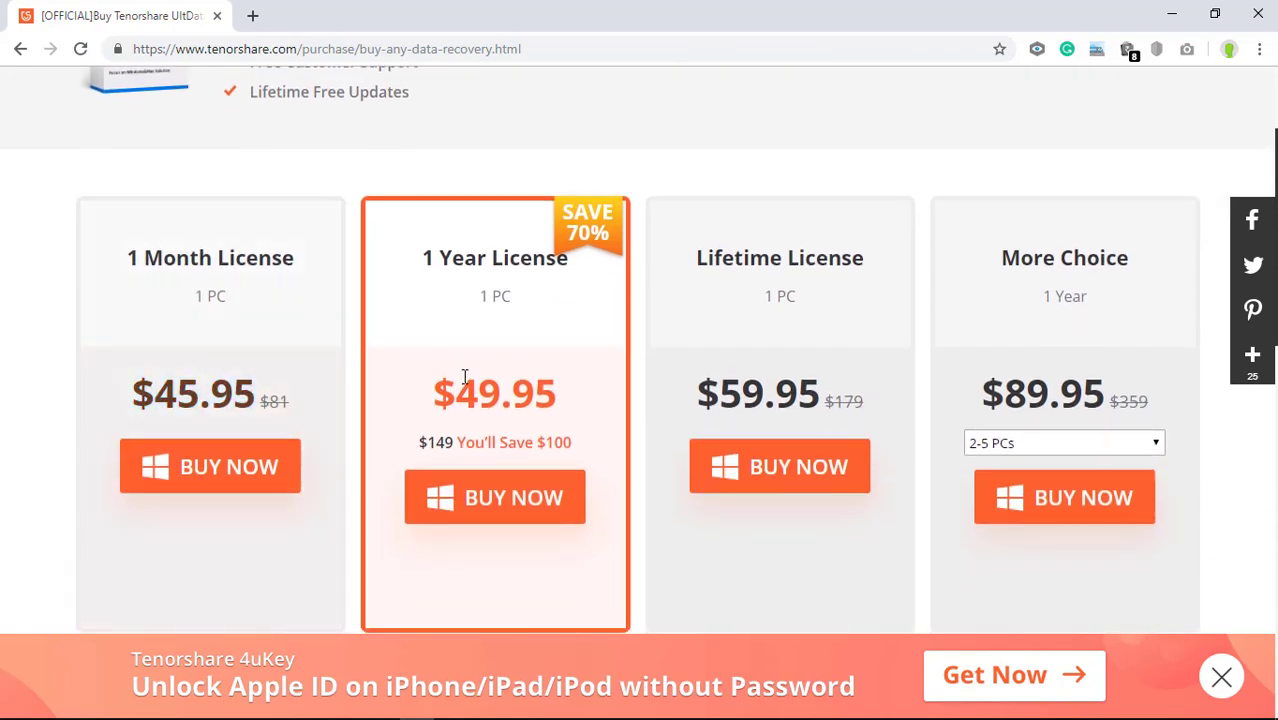
{"action": "scroll", "coordinate": [491, 283], "scroll_direction": "up", "scroll_amount": 2}
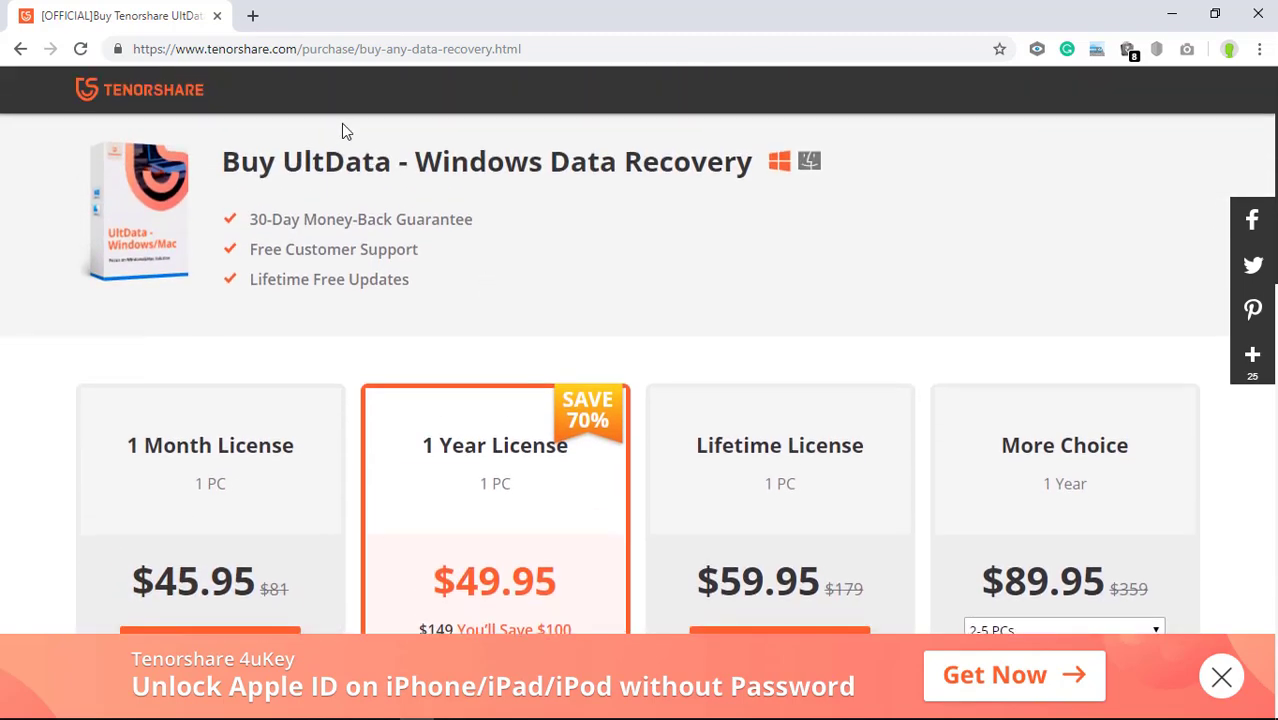